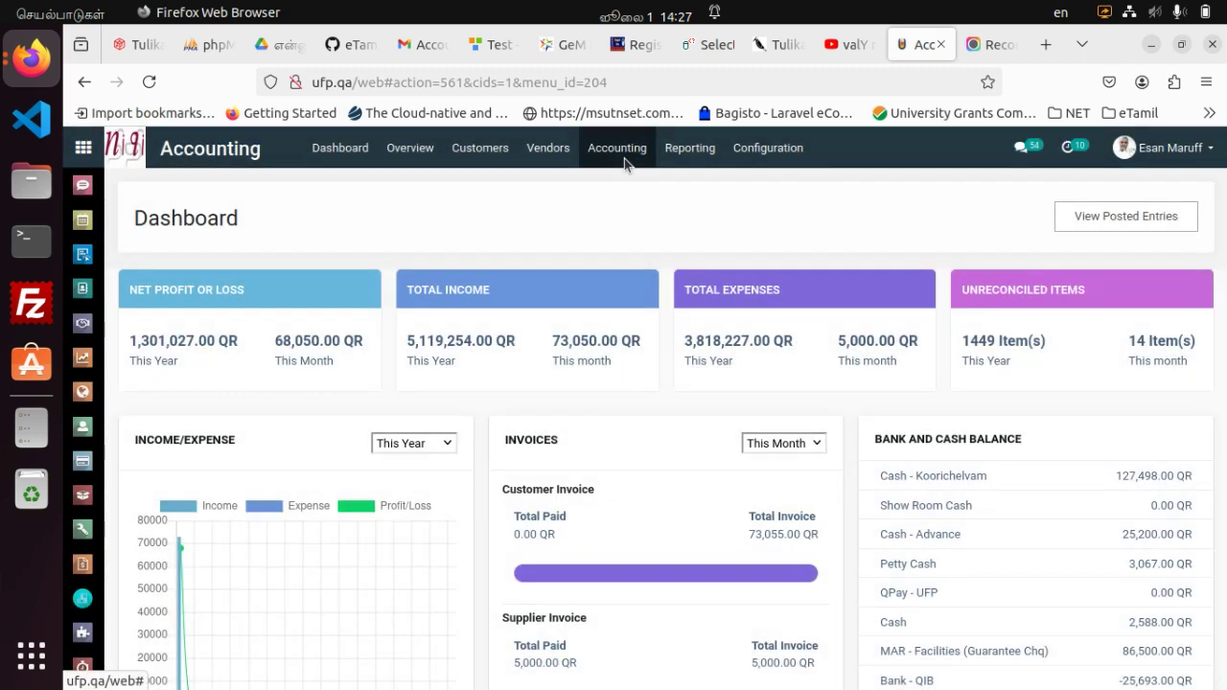
- Open Bank Statement Reconciliation in the Accounting module and choose Masraf Al Rayan (QAR) as the bank
click(624, 159)
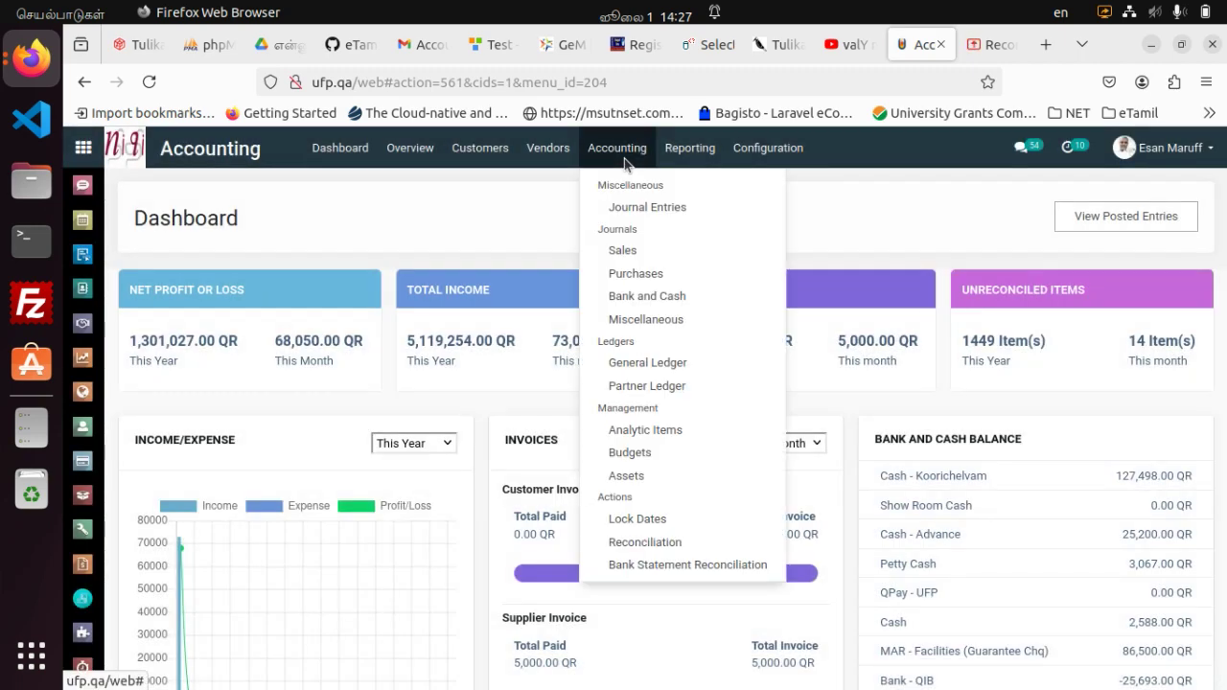
click(729, 565)
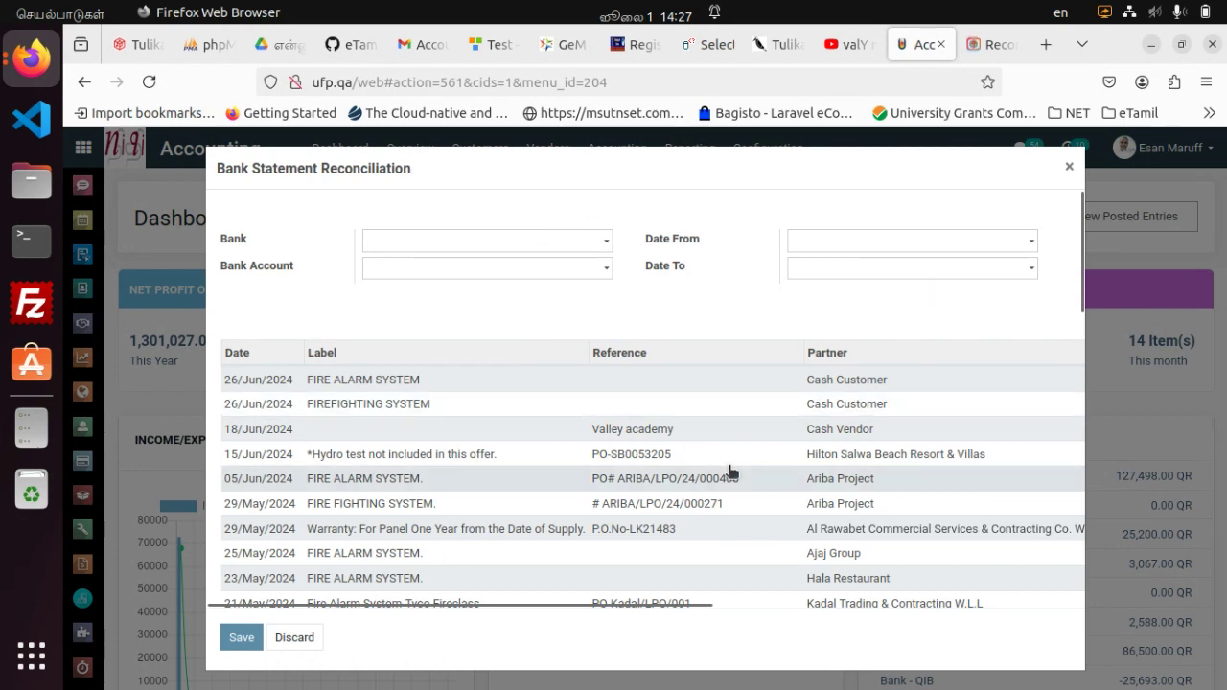
click(469, 242)
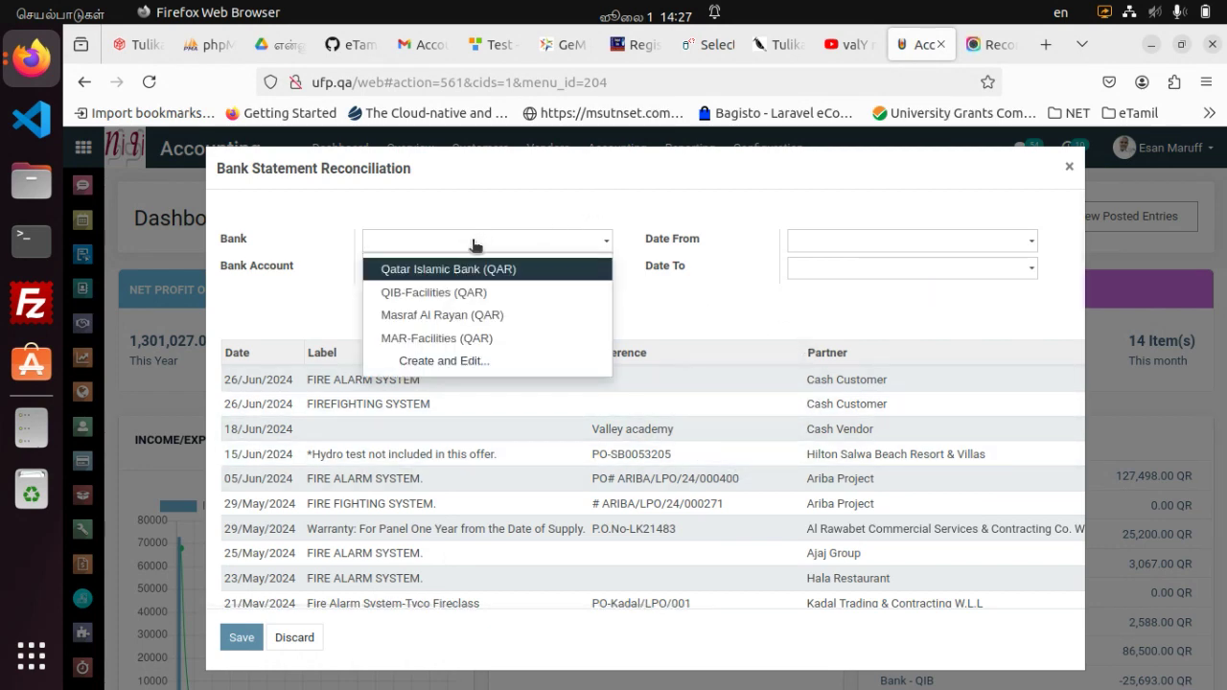
click(422, 318)
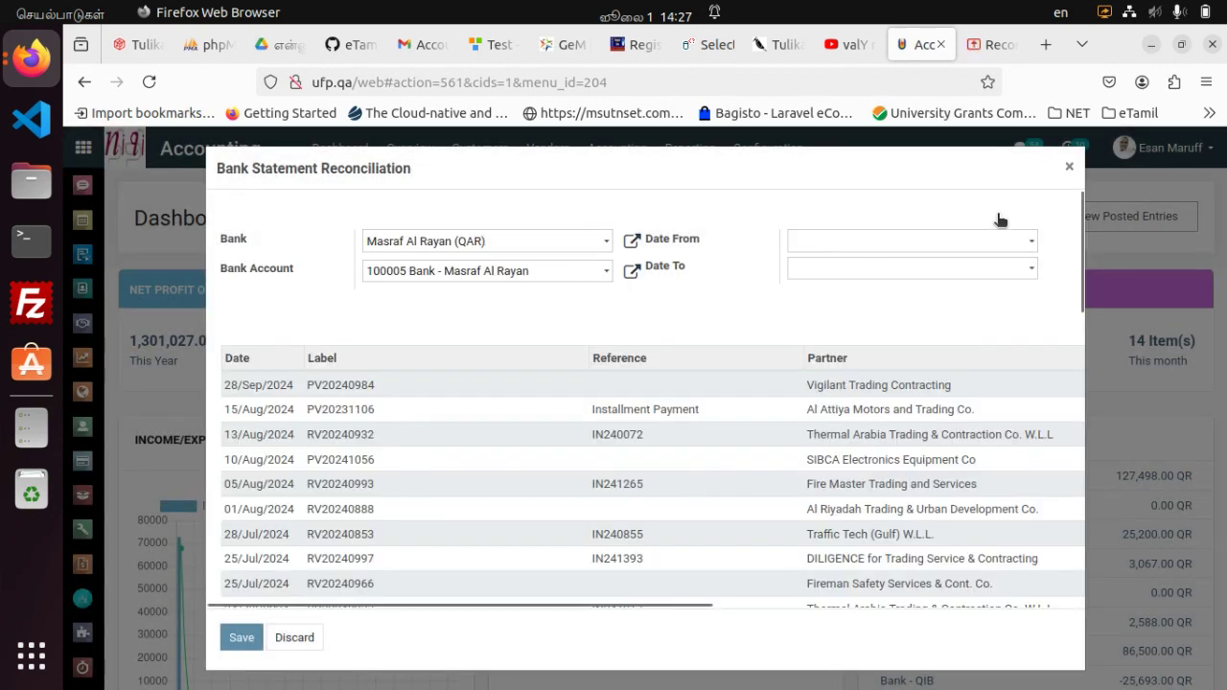
- Set the reconciliation period from 01/Jun/2024 to 30/Jun/2024
click(914, 251)
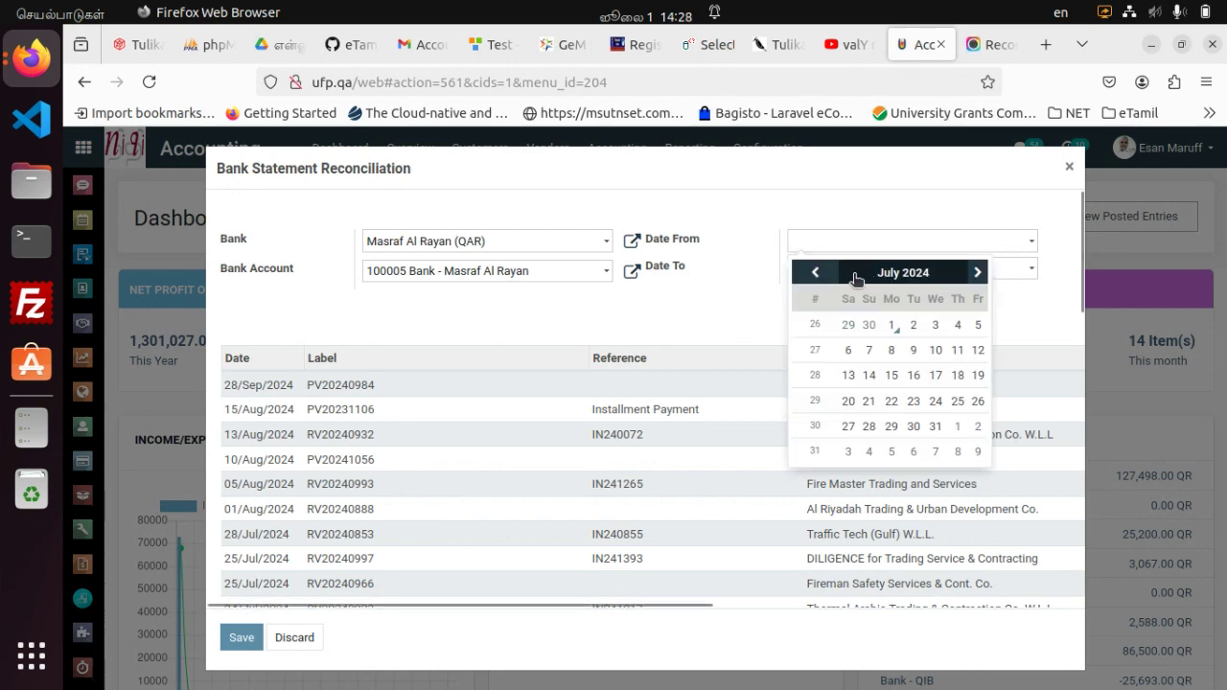
click(814, 274)
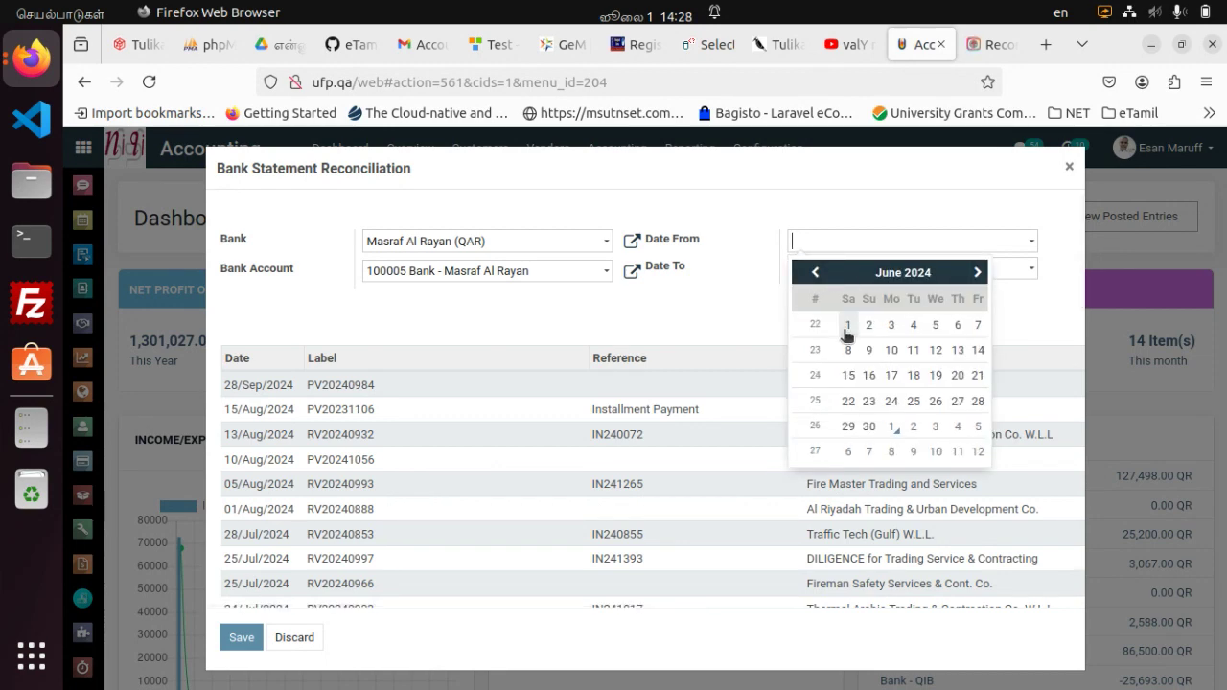
click(848, 326)
click(898, 269)
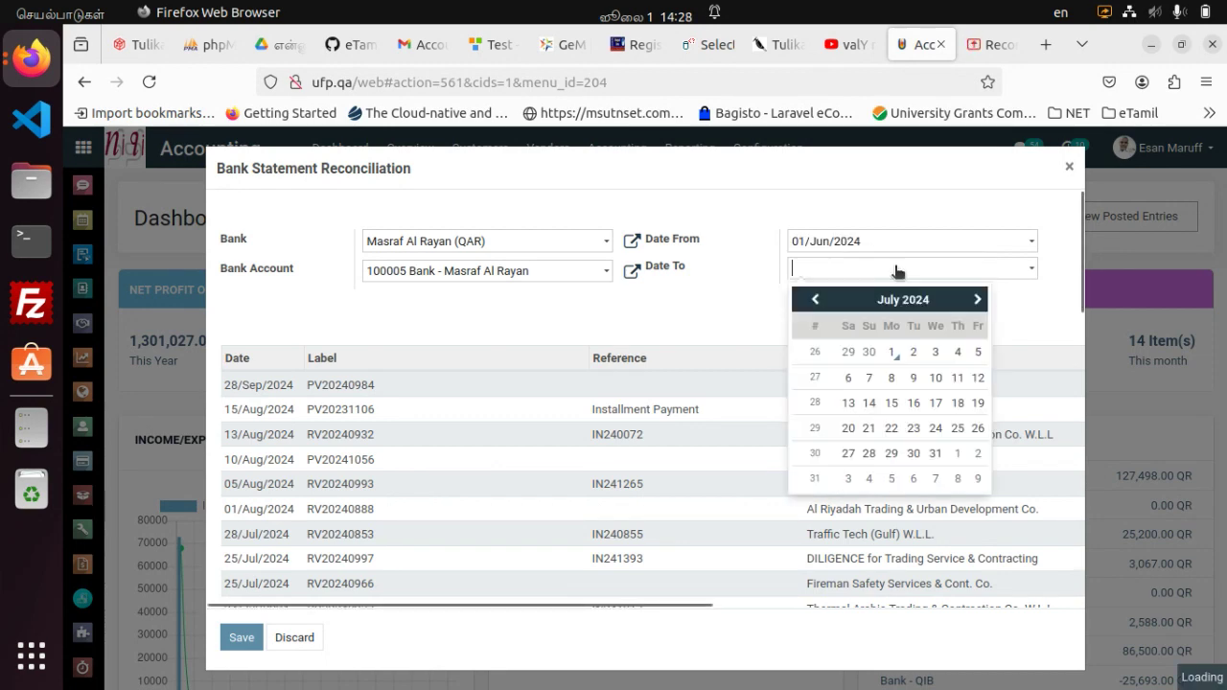
click(813, 303)
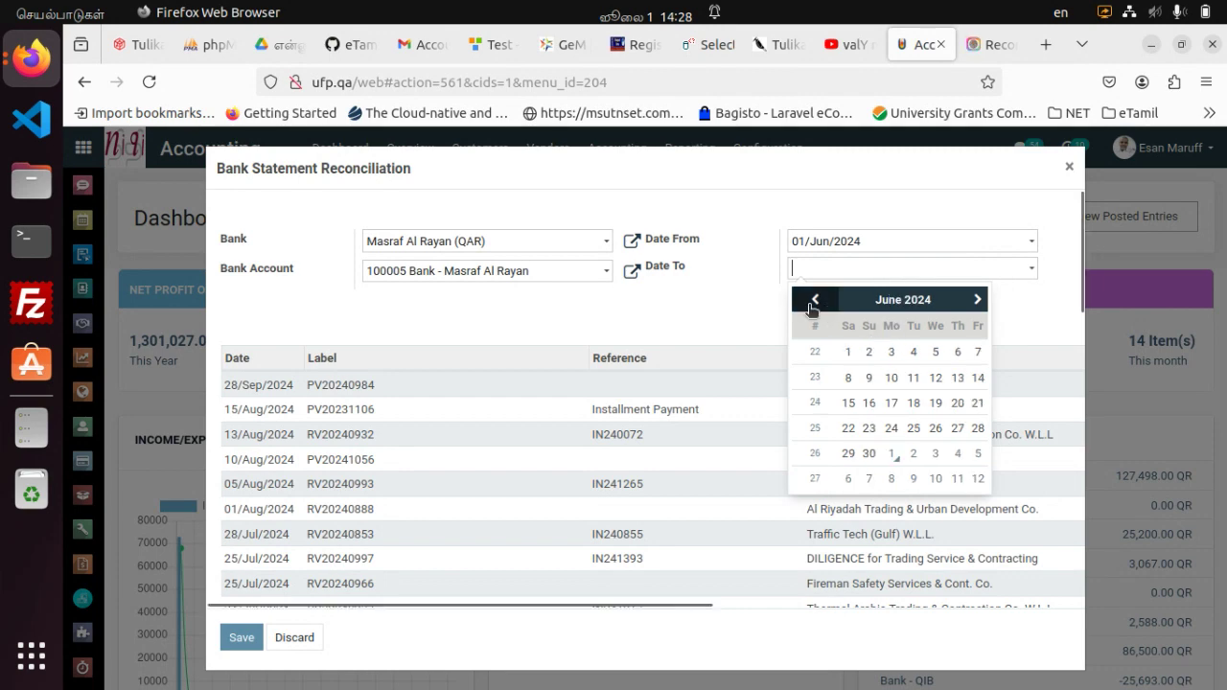
click(869, 454)
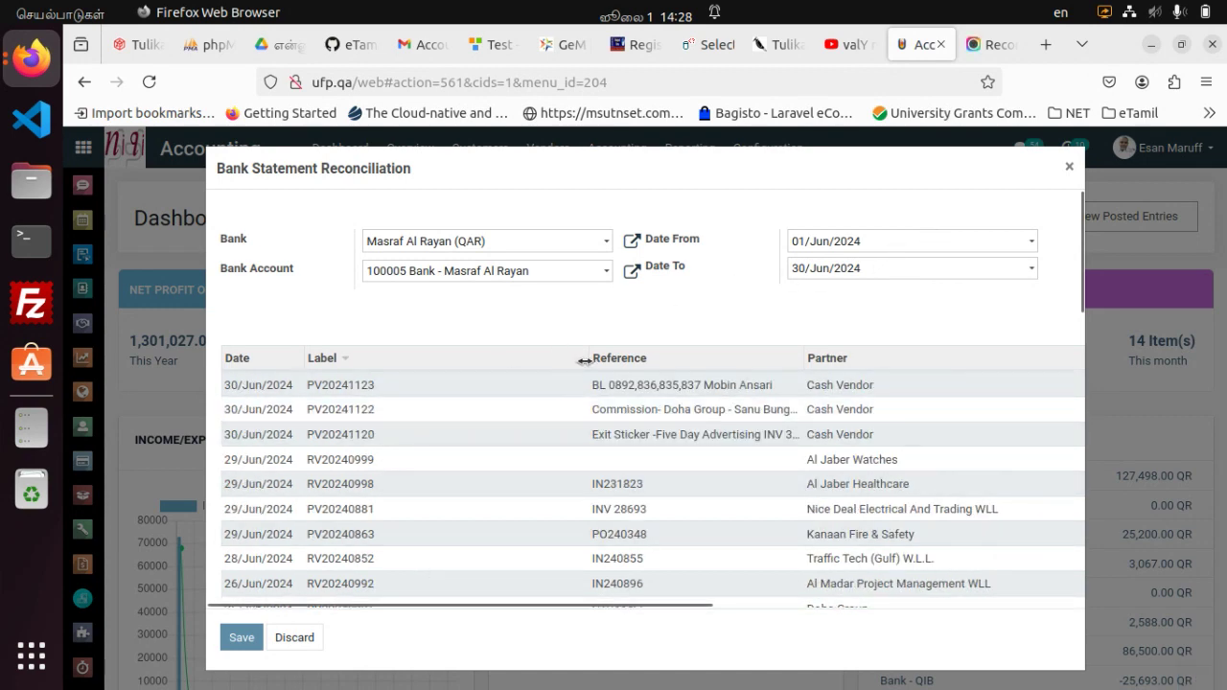
- Narrow the Label, Reference, Partner and Amount in Currency columns so more of the entries table fits in the dialog
drag(585, 361, 399, 382)
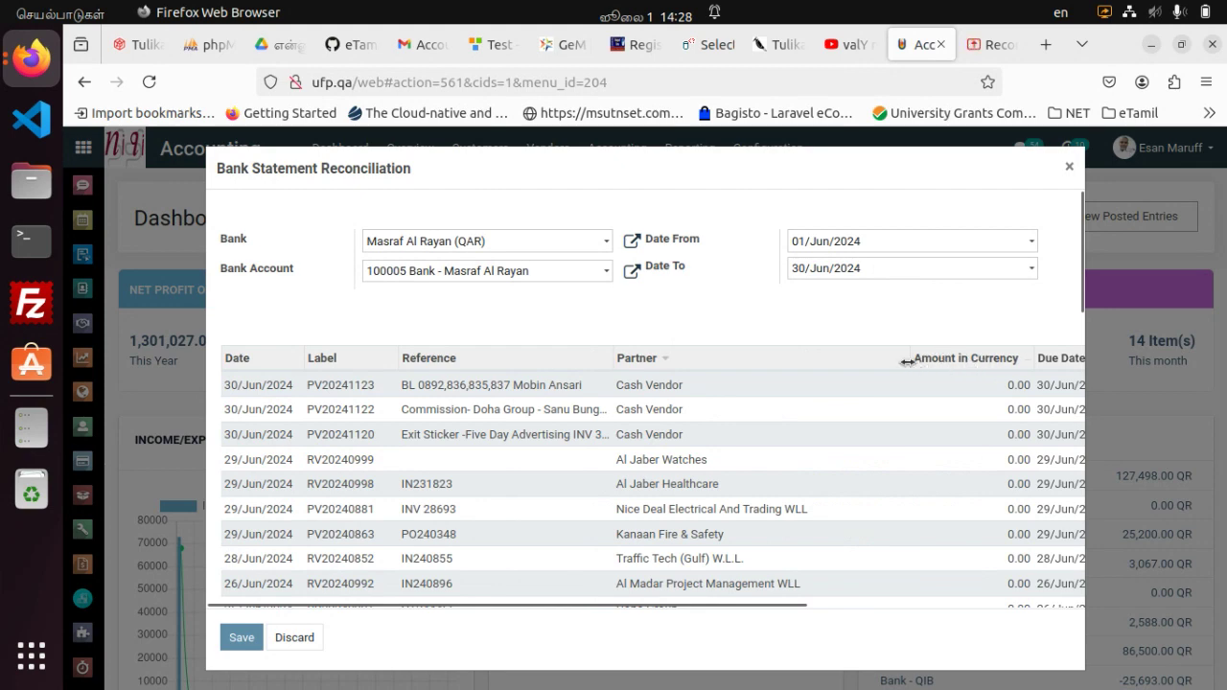
drag(907, 361, 758, 365)
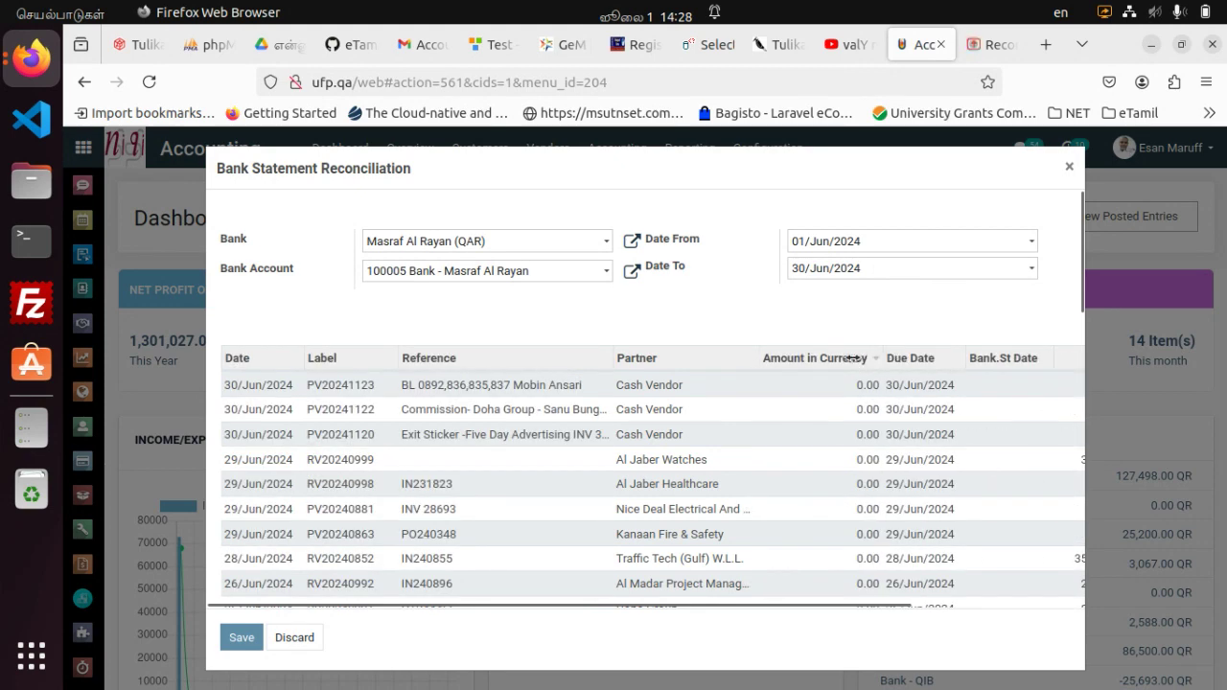
drag(854, 358, 788, 359)
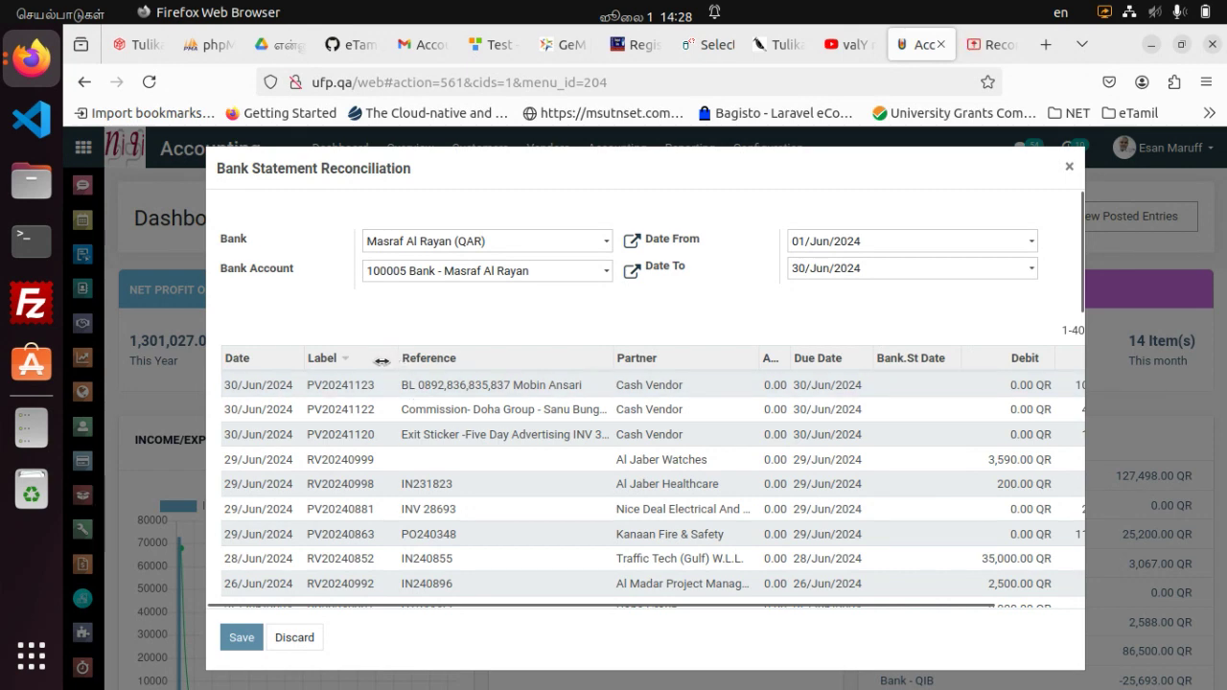
drag(382, 361, 300, 356)
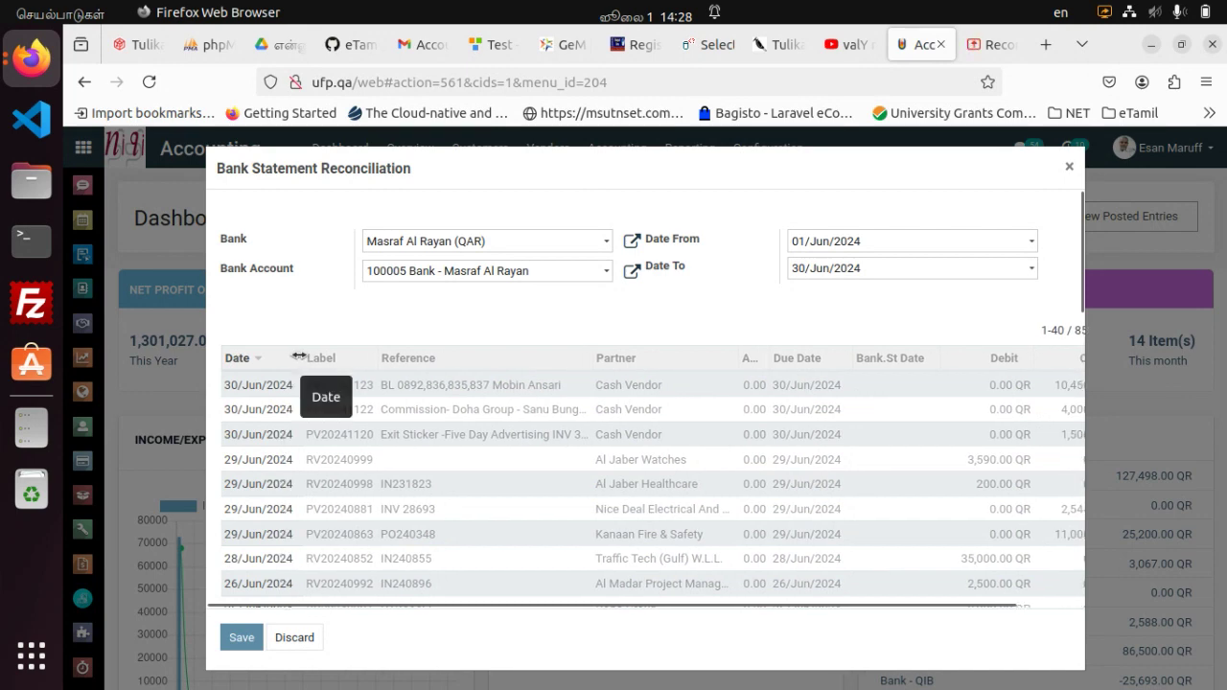
drag(587, 361, 575, 361)
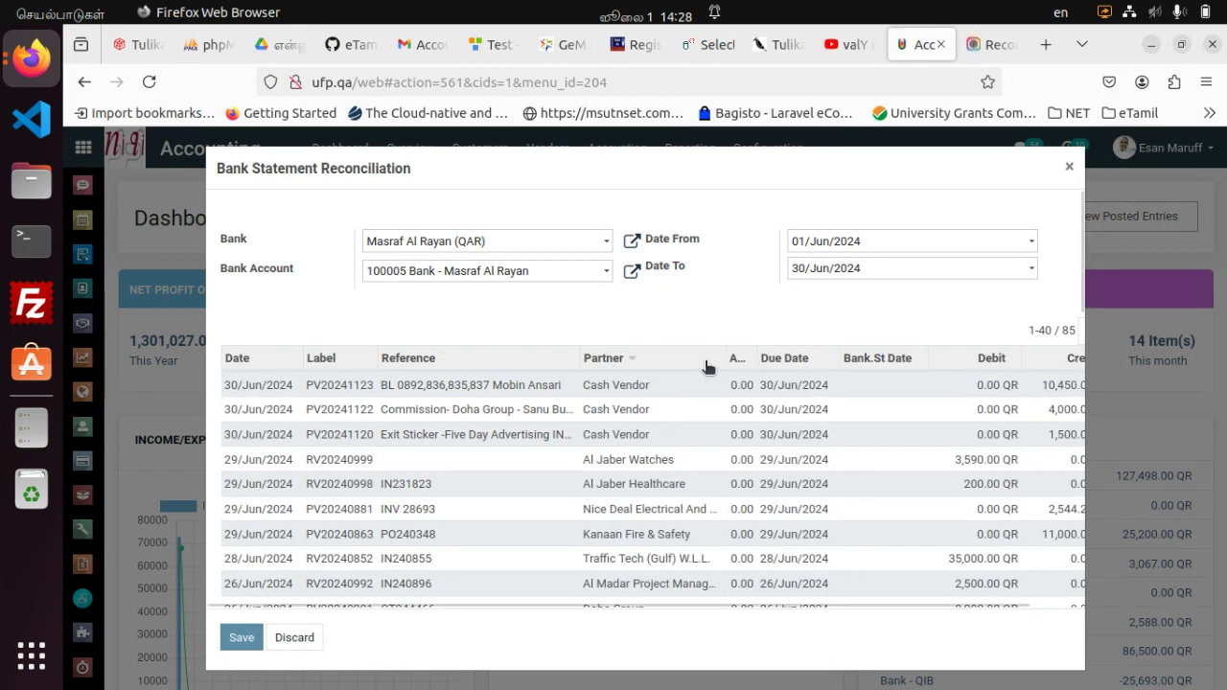
drag(723, 359, 704, 362)
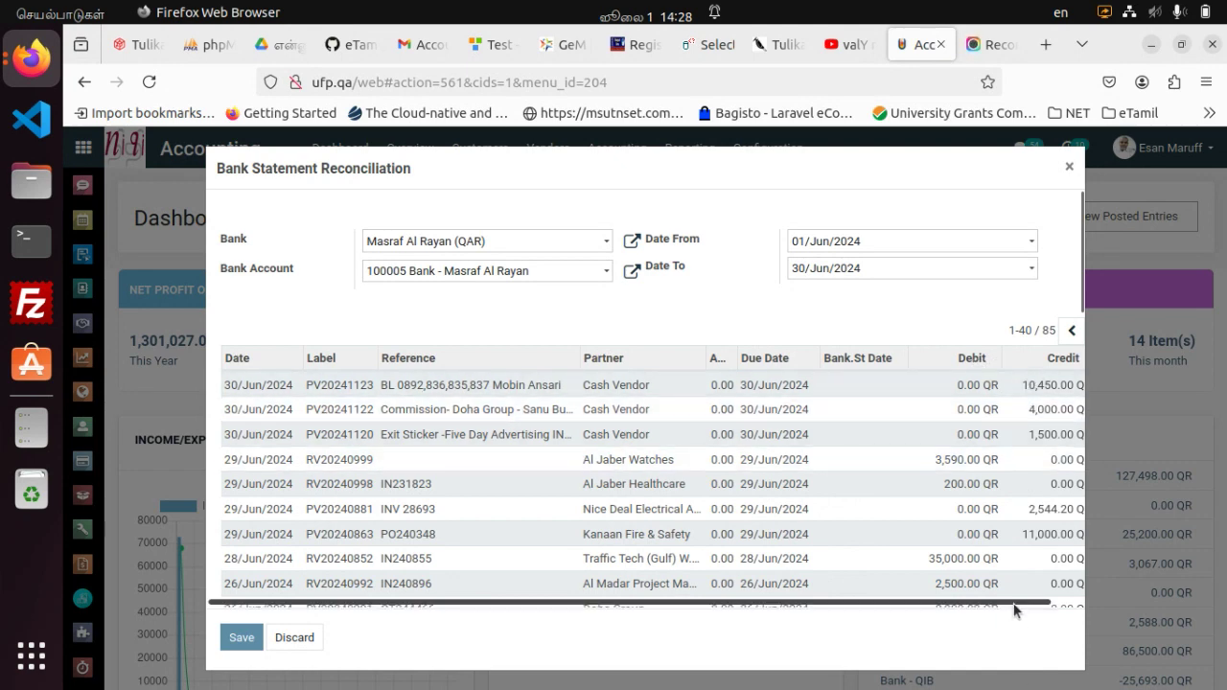
- Sort the reconciliation entries by date, oldest first
drag(1018, 611, 977, 602)
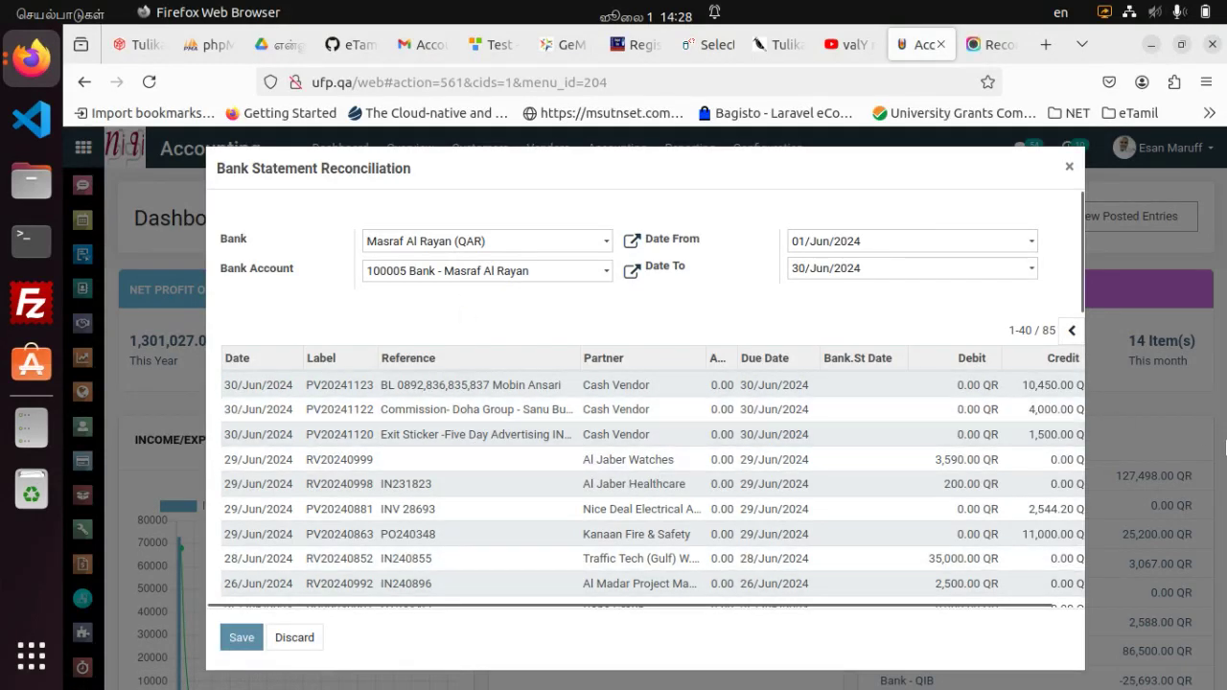
mouse_move(1080, 256)
mouse_down()
mouse_move(1076, 453)
mouse_move(1078, 252)
mouse_up()
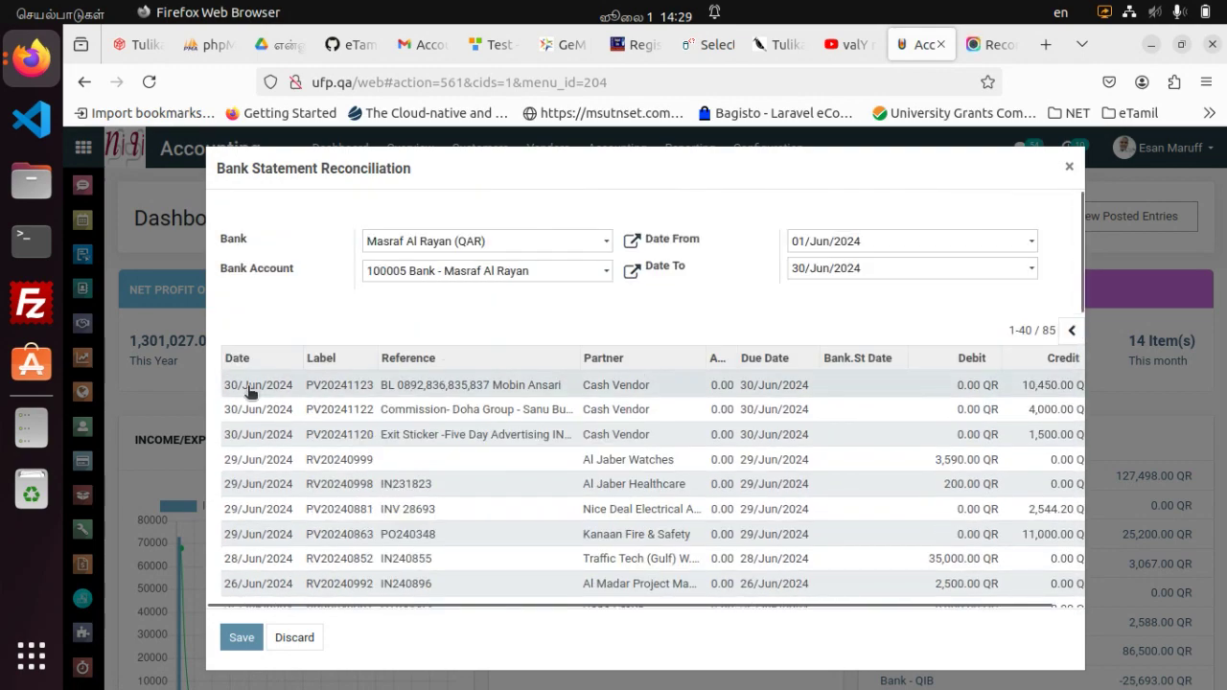
click(240, 360)
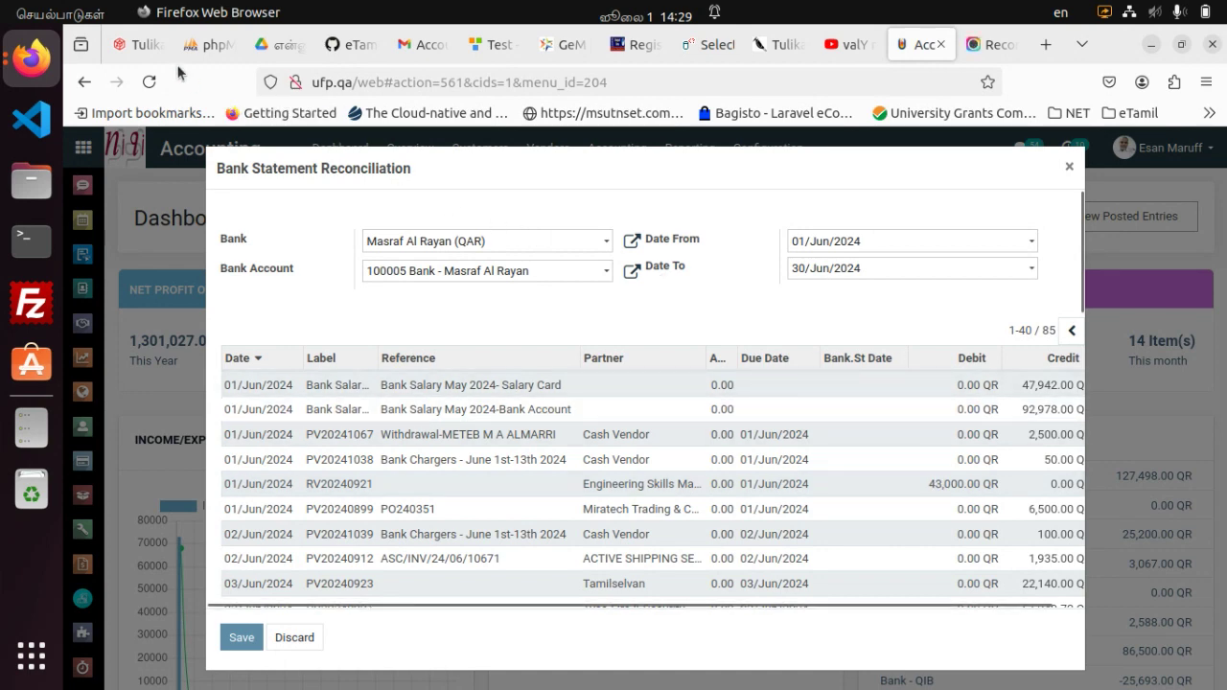
- Switch to the WhatsApp window, search the chats for "ufp", and look through the UFP Accounts group's messages for the bank statement
click(34, 59)
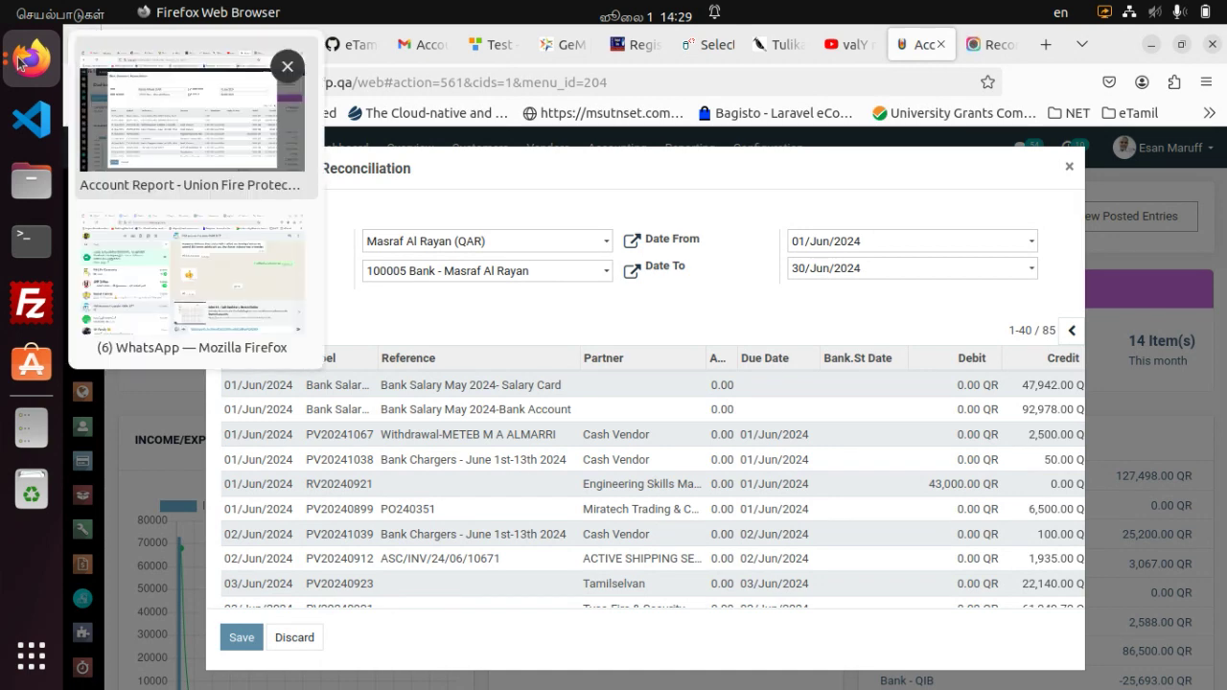
click(210, 279)
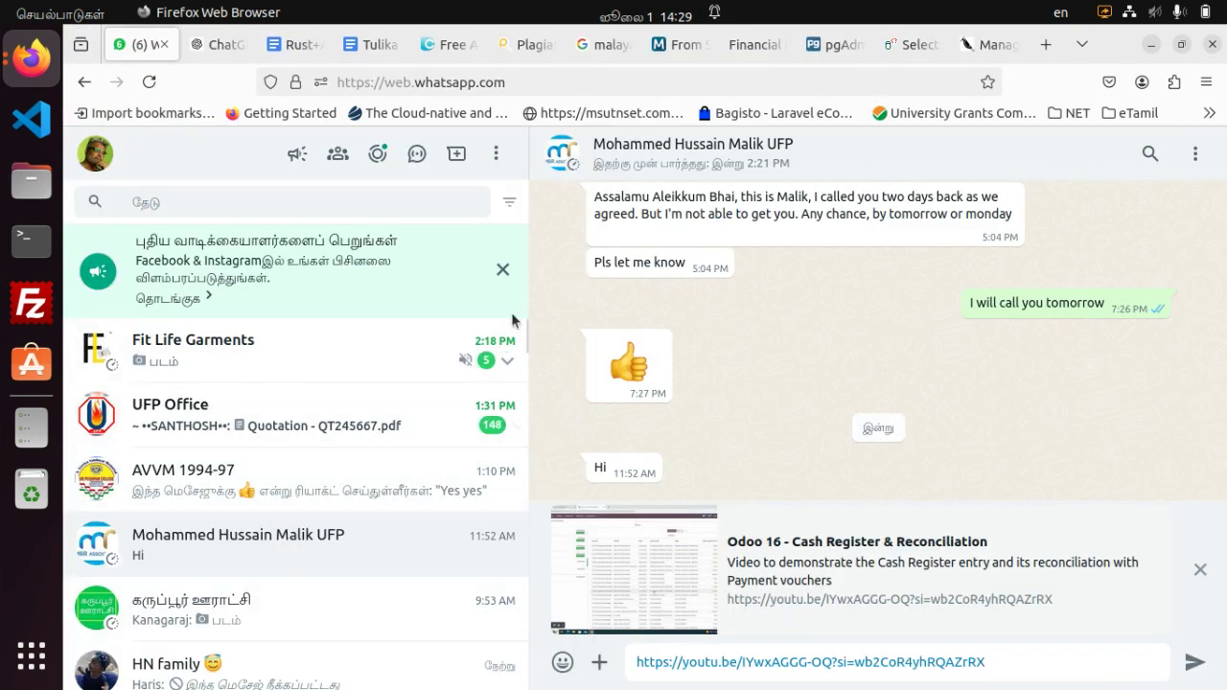
drag(526, 341, 519, 309)
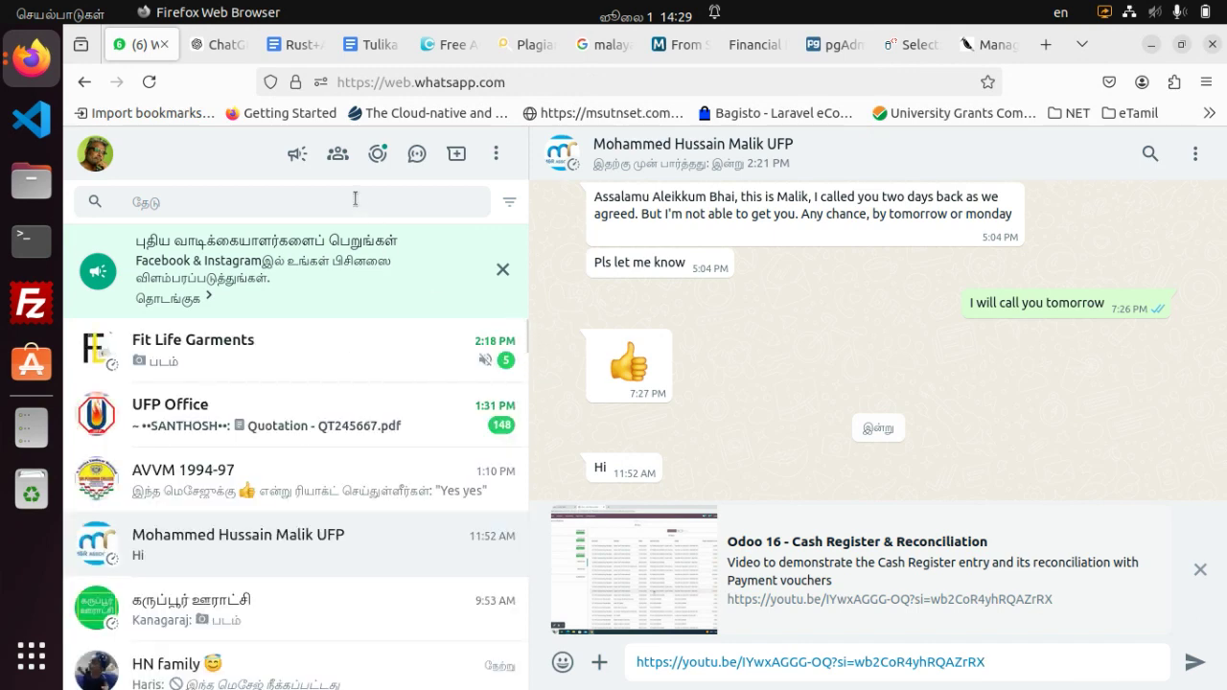
click(355, 199)
text(uf)
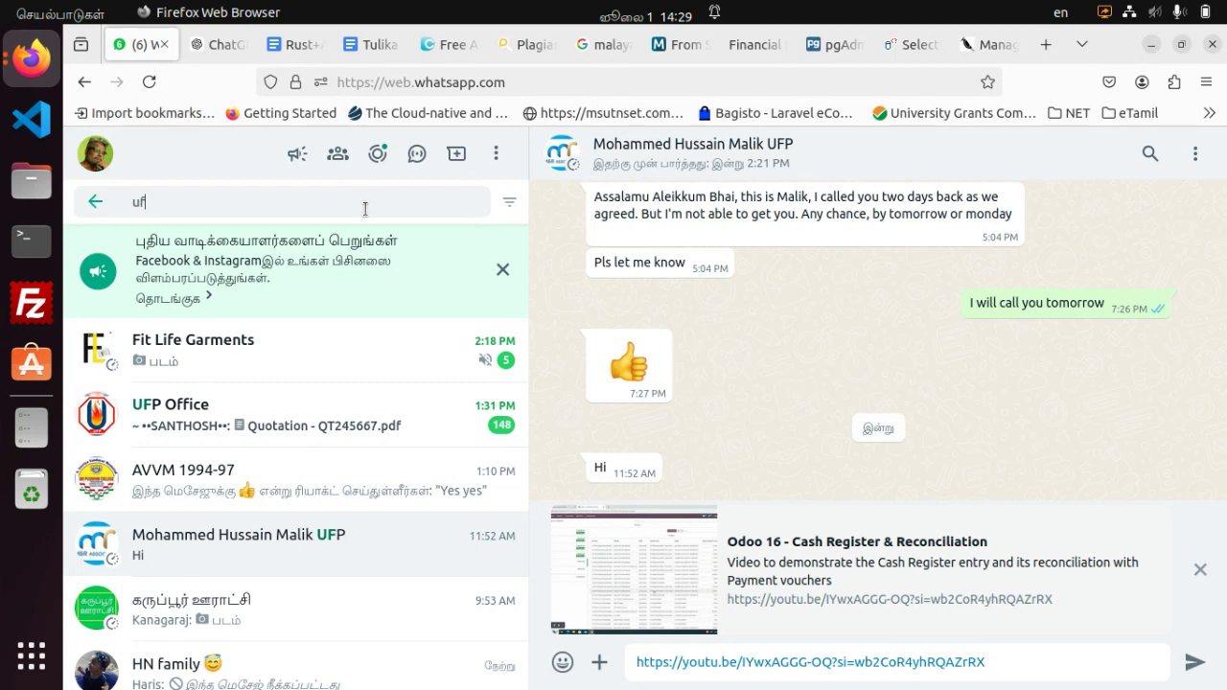
text(p)
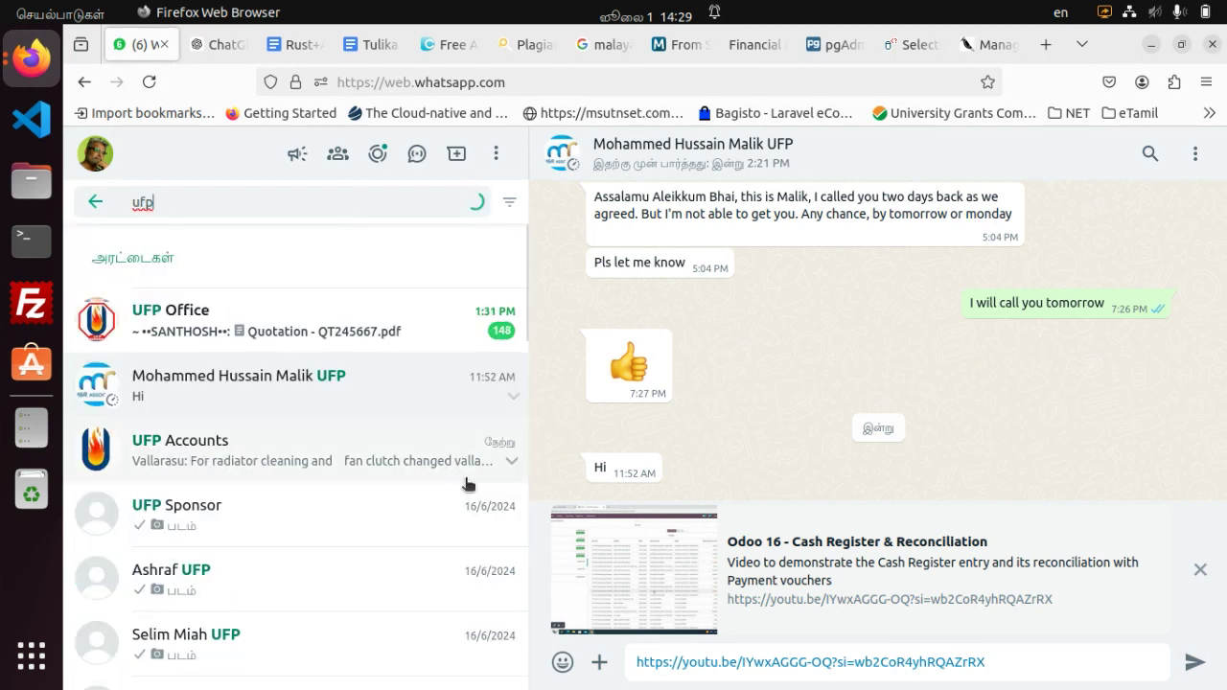
click(274, 461)
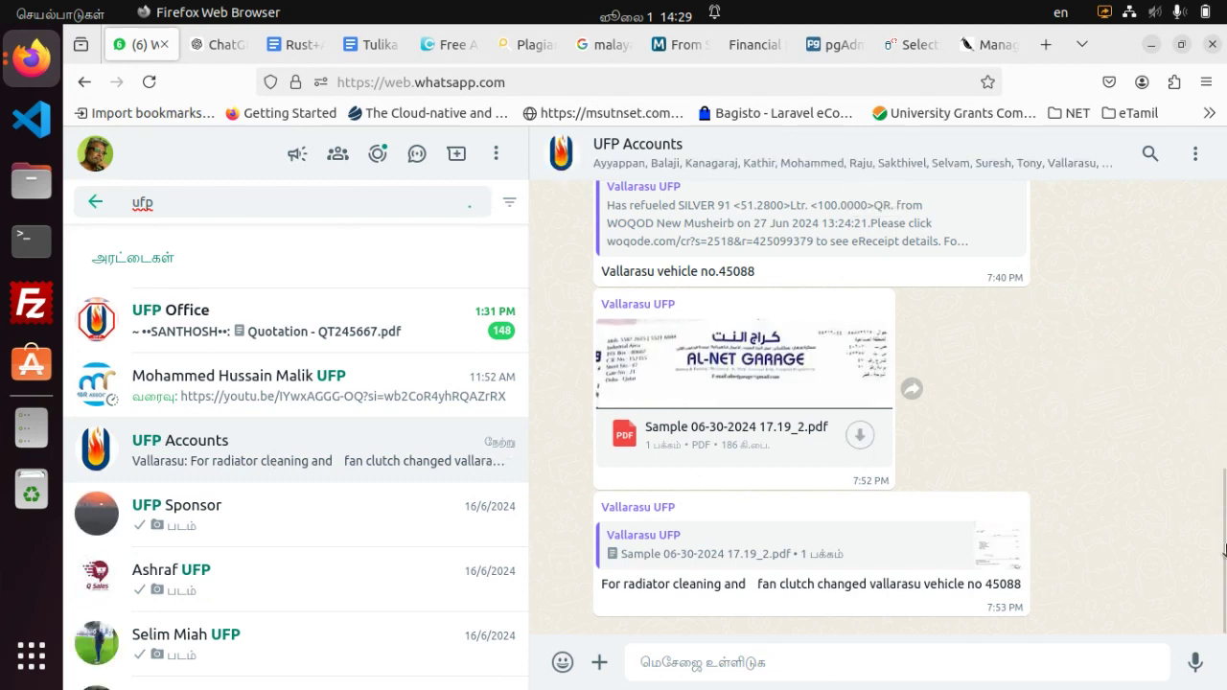
scroll(1223, 567, up, 1)
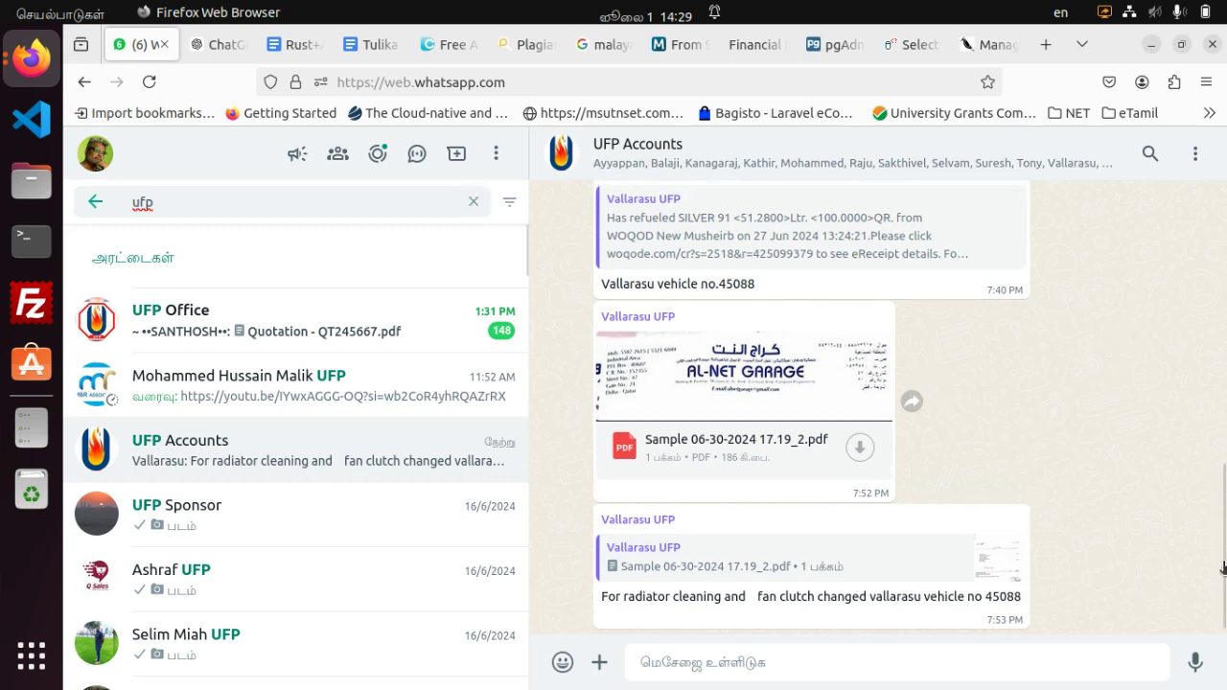
drag(1222, 567, 1202, 215)
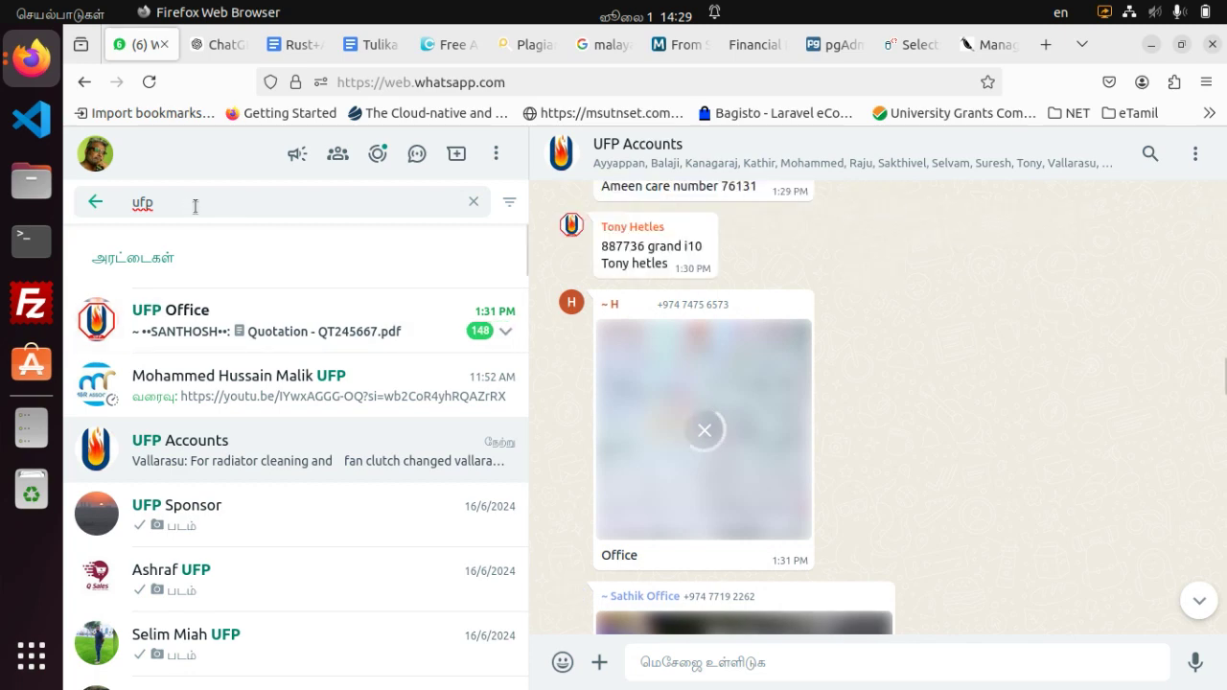
- Search the WhatsApp chats for "bank statement", examine the matching conversation, and return to the Bank Statement Reconciliation window
drag(195, 206, 98, 201)
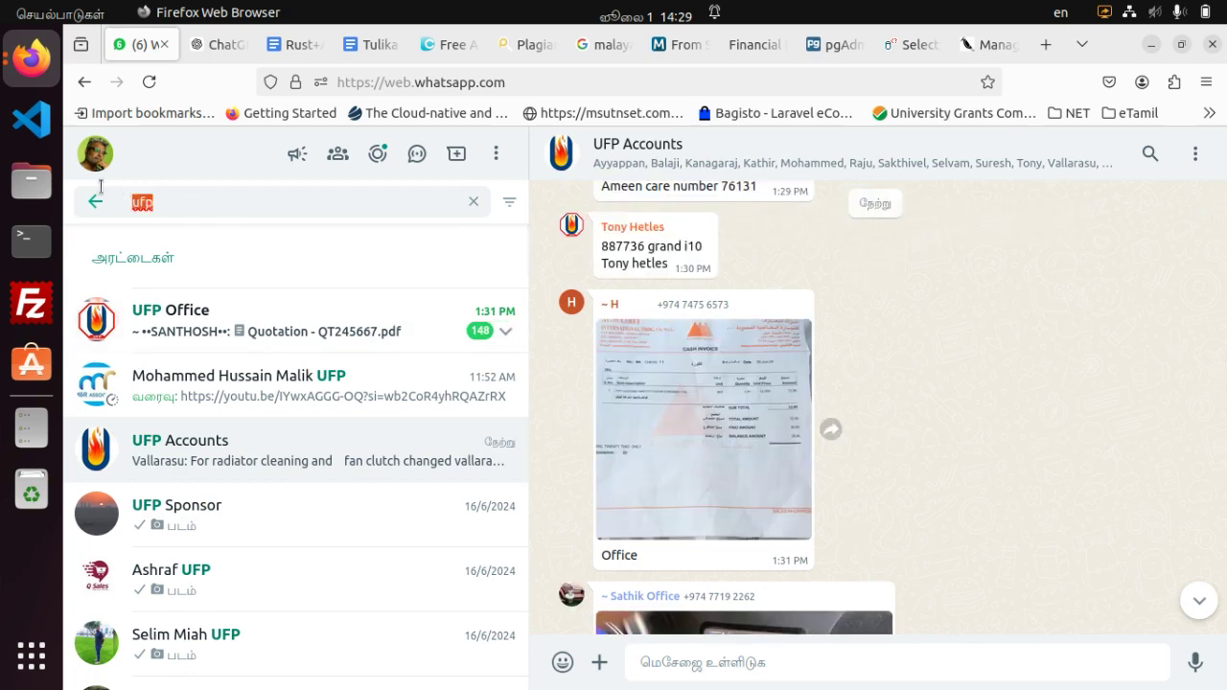
text(ban)
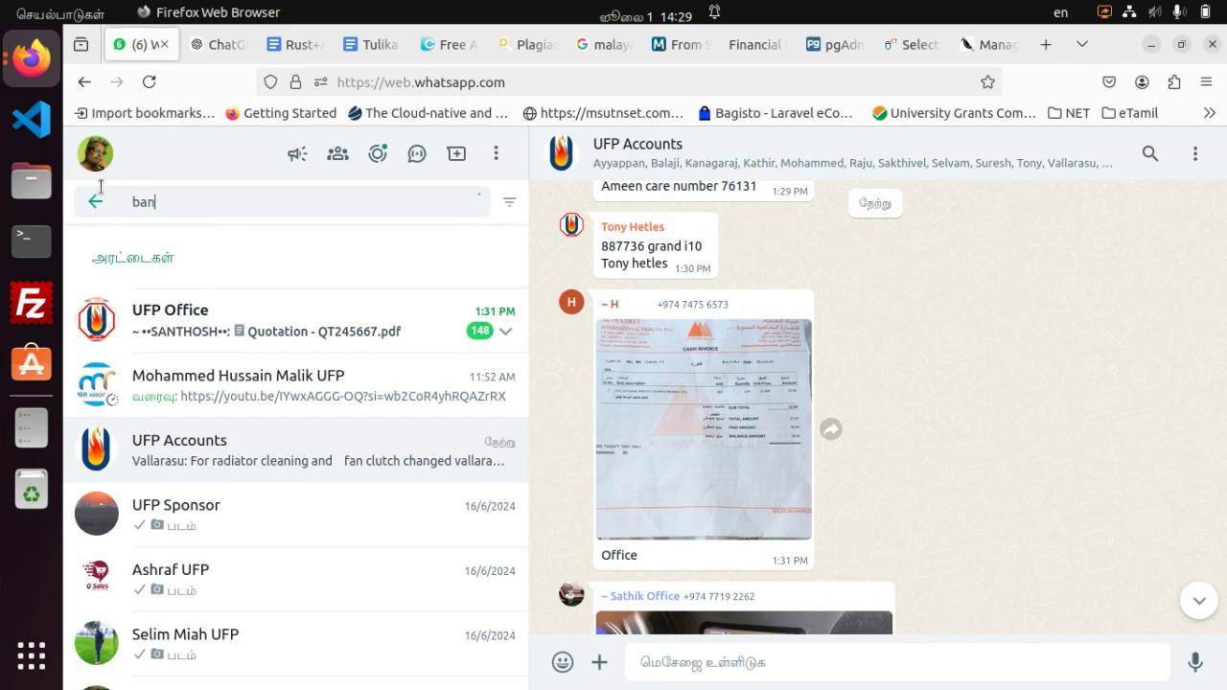
text(k statement)
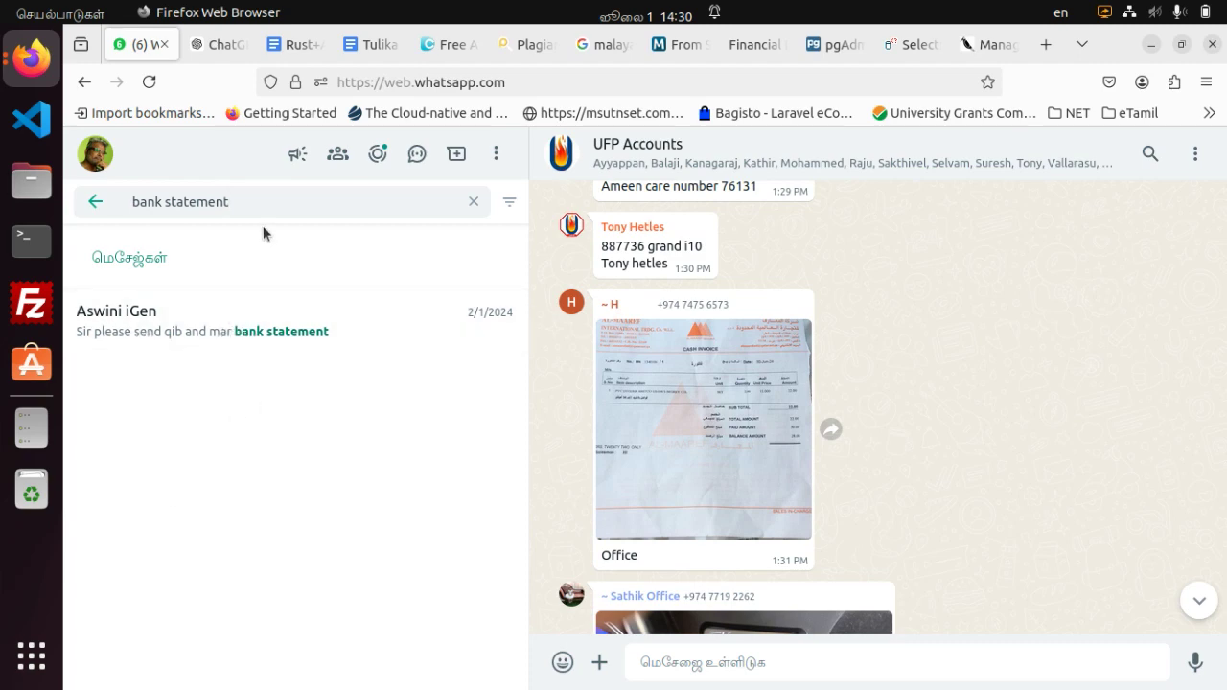
click(176, 327)
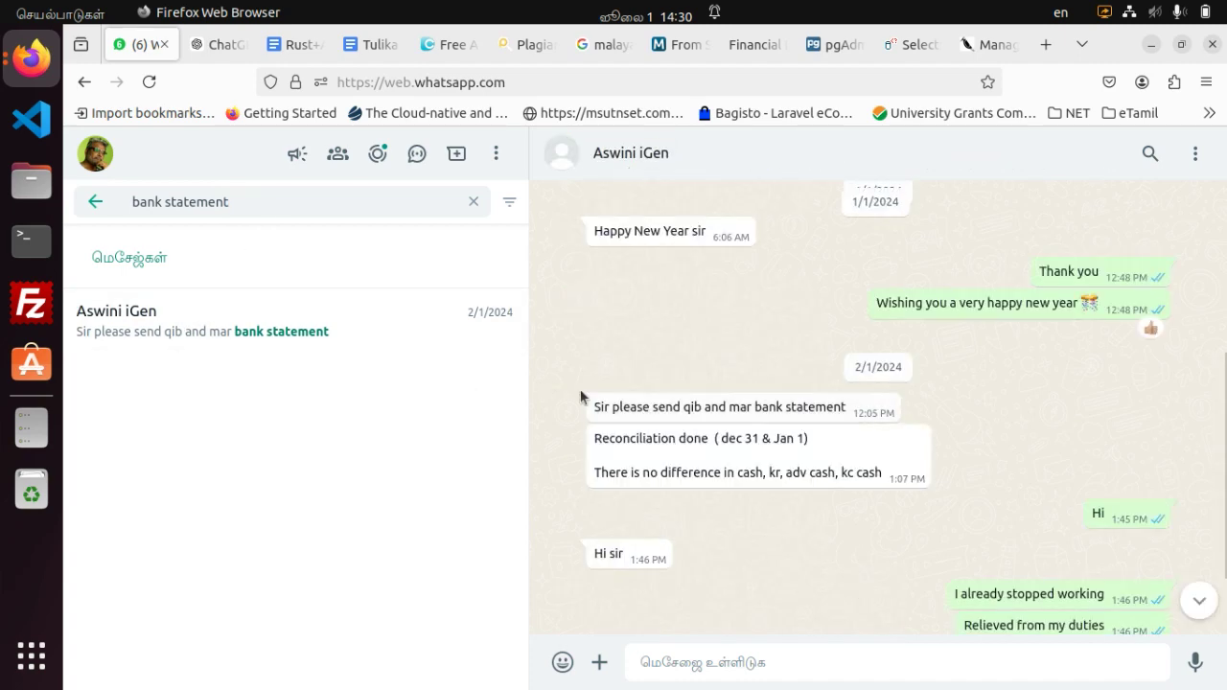
scroll(1222, 546, down, 1)
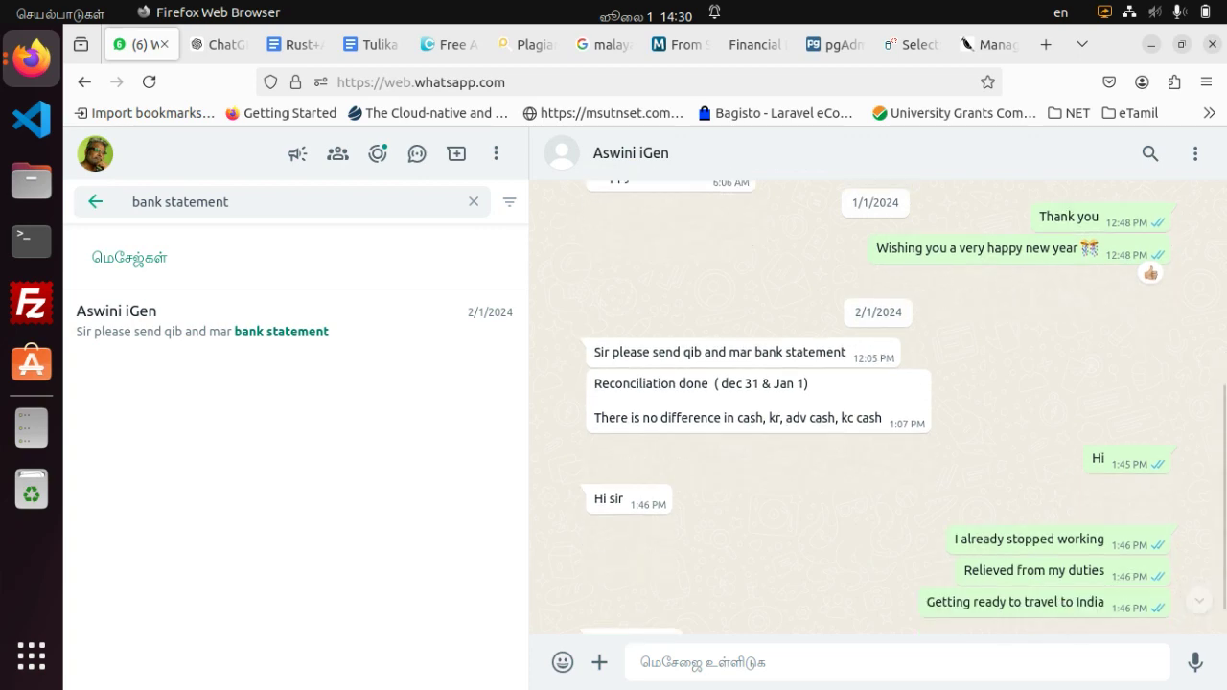
scroll(1222, 546, up, 5)
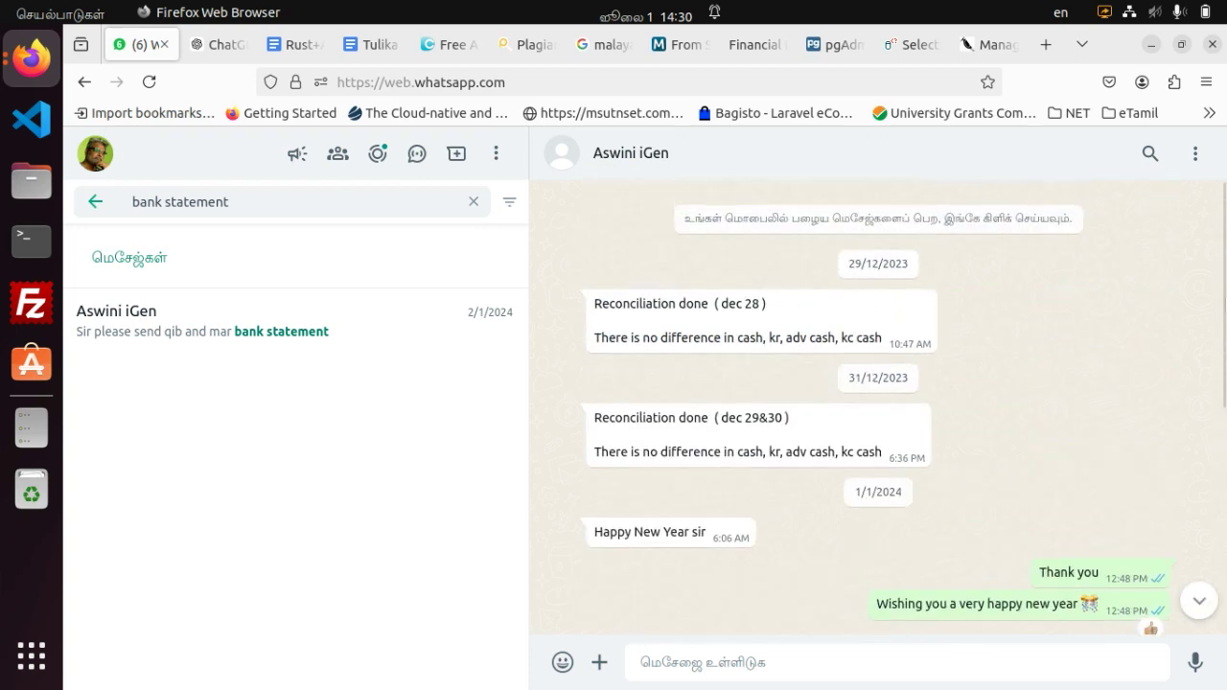
scroll(1198, 575, down, 5)
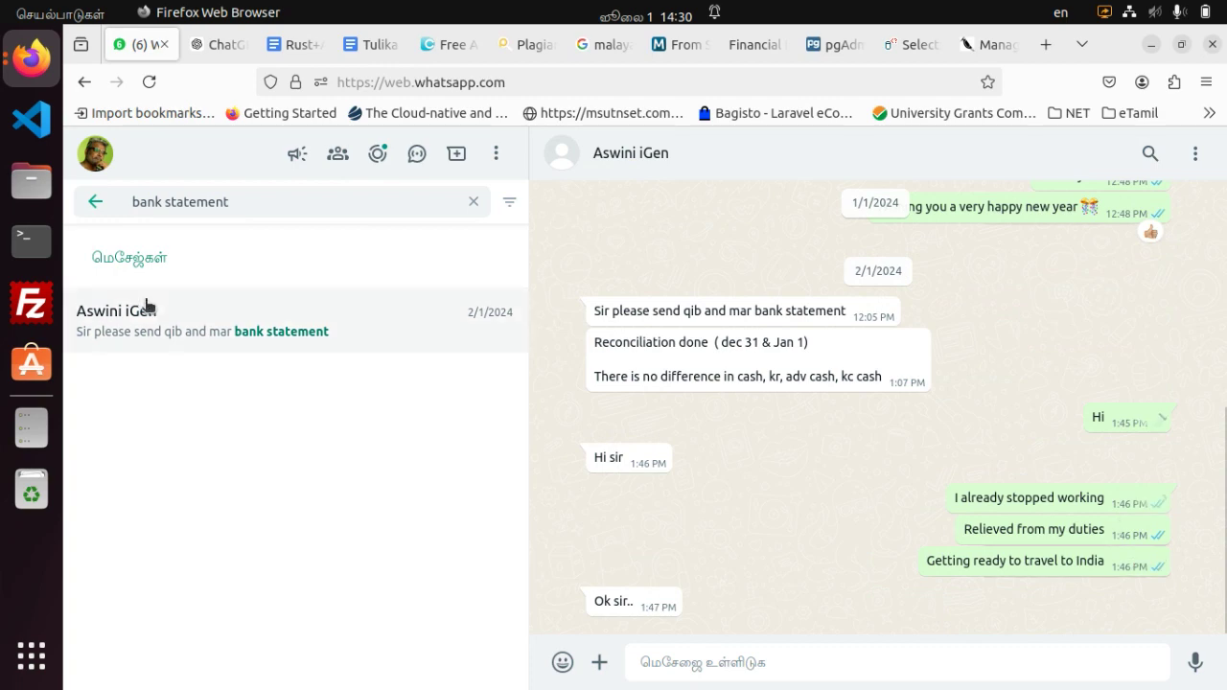
click(95, 205)
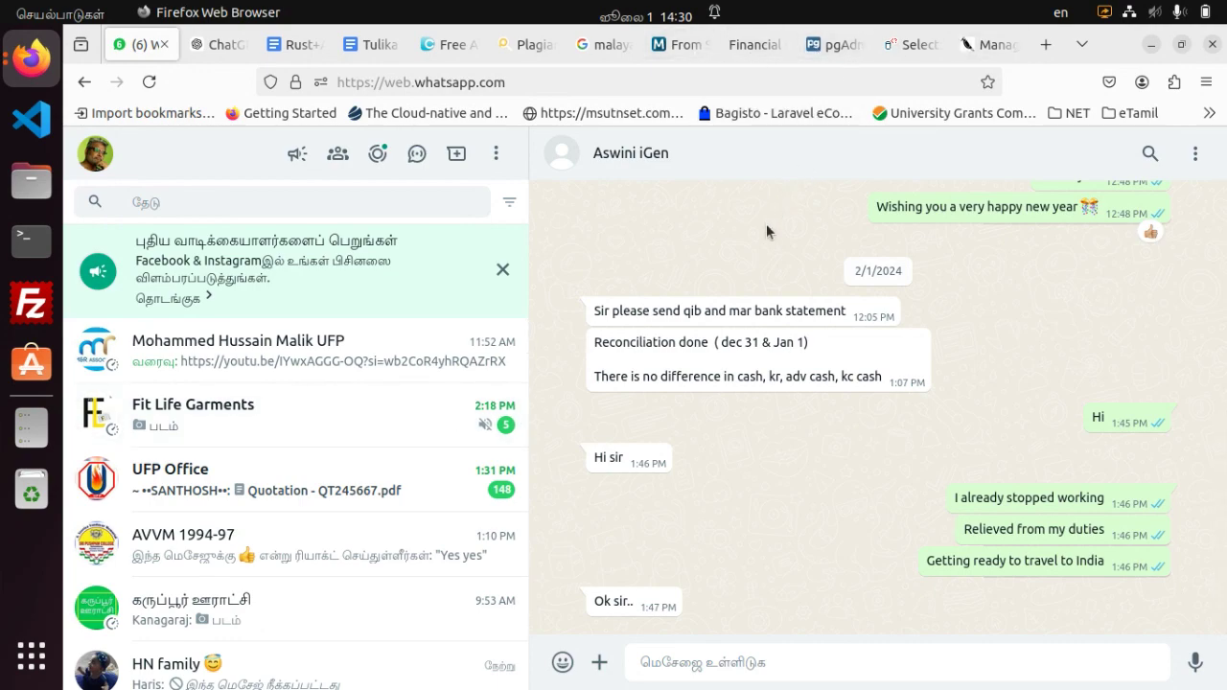
key(ctrl+Tab)
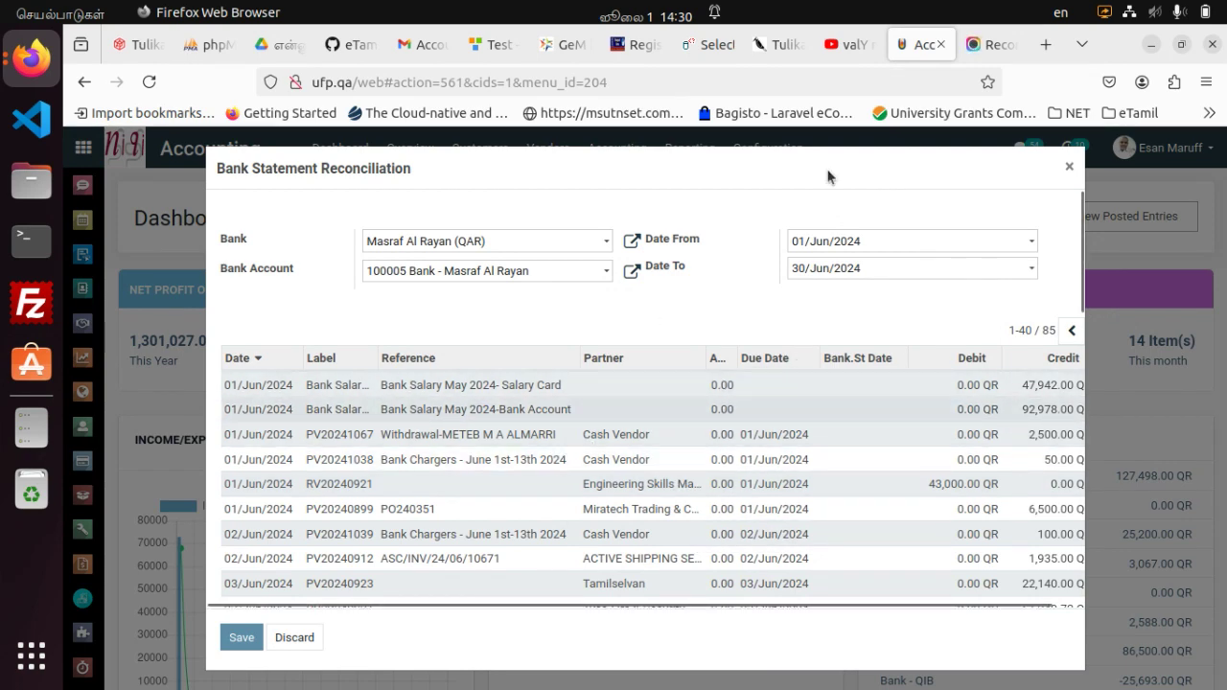
- Set the reconciliation period to run from 01/Oct/2023 to 31/Oct/2023
click(977, 51)
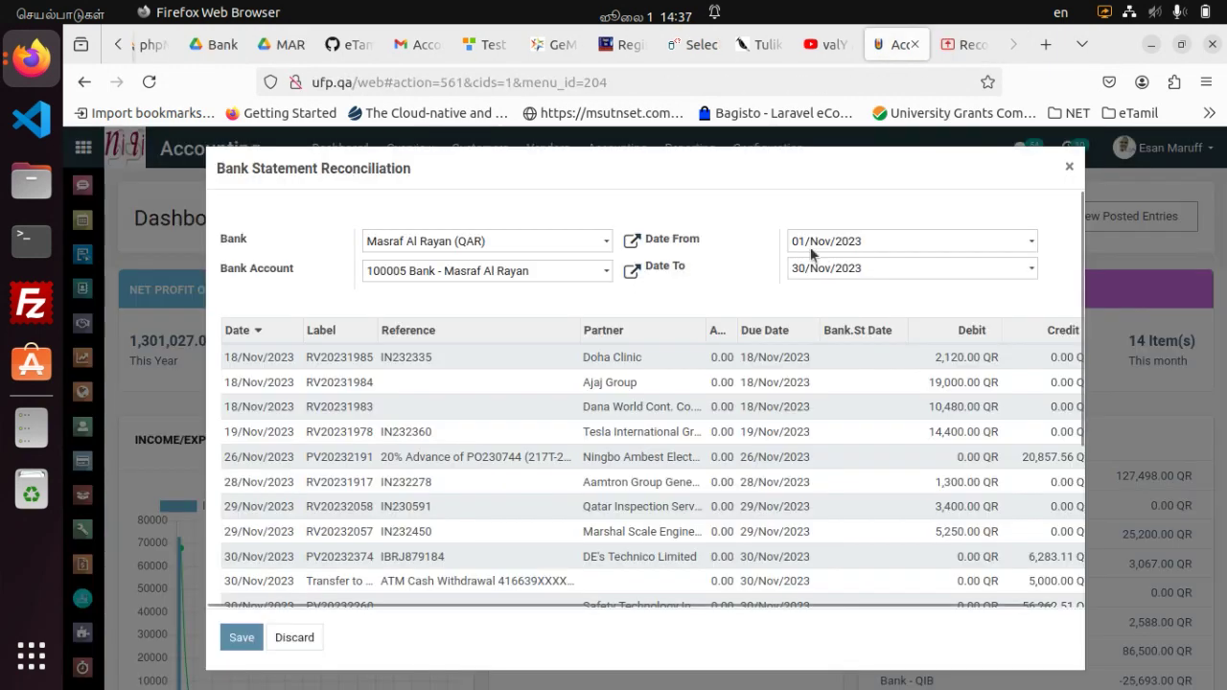
click(840, 242)
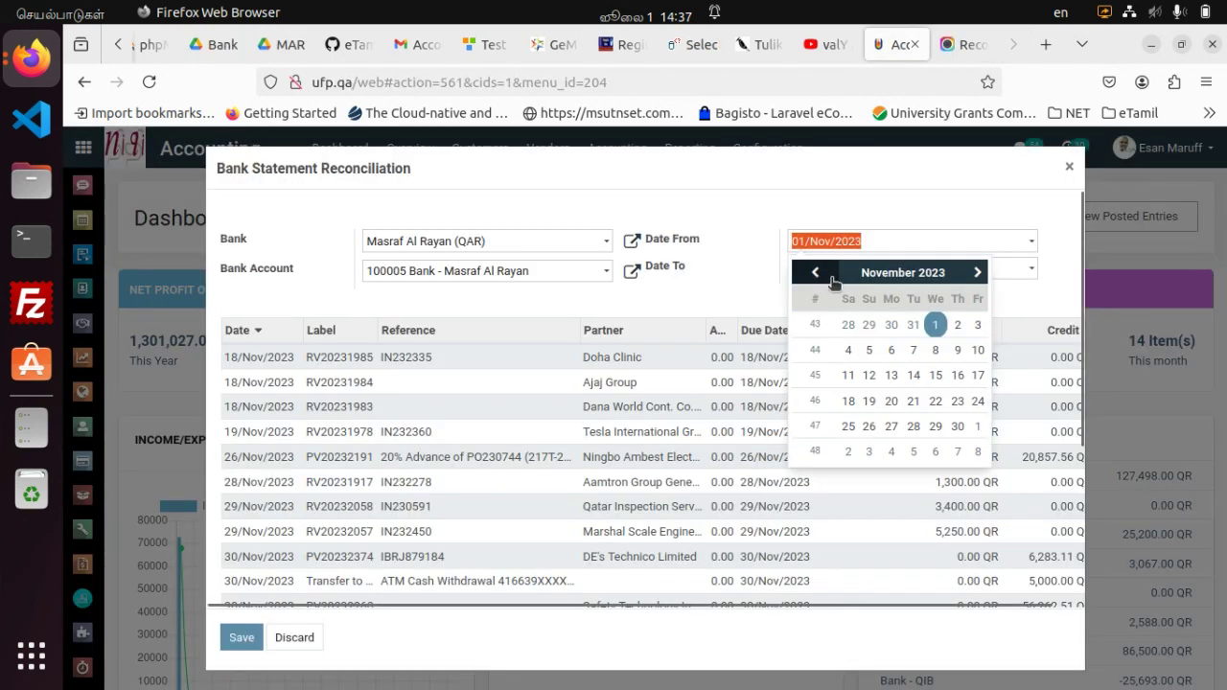
click(815, 272)
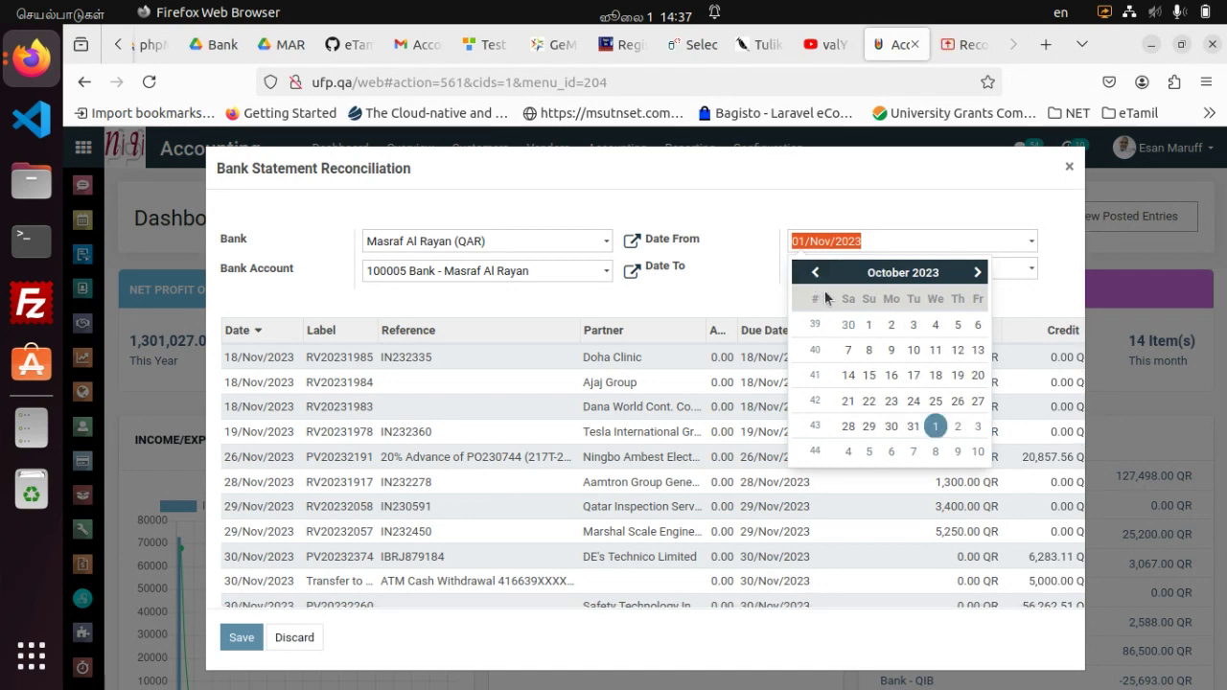
click(868, 326)
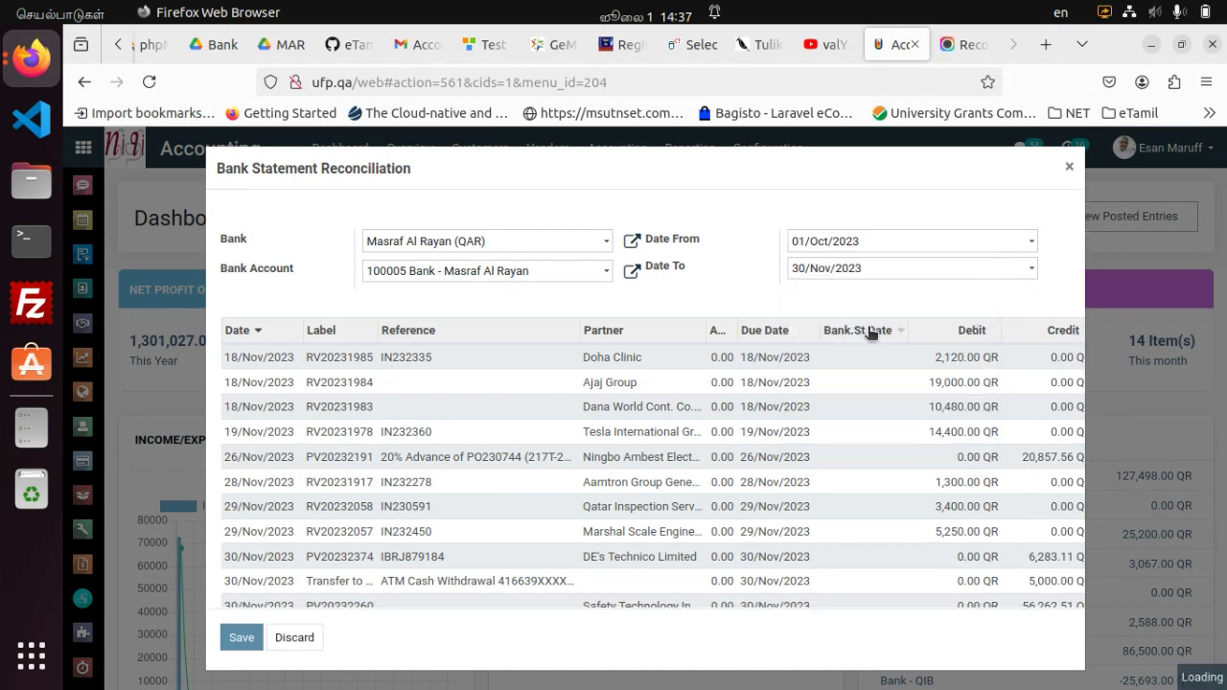
click(862, 277)
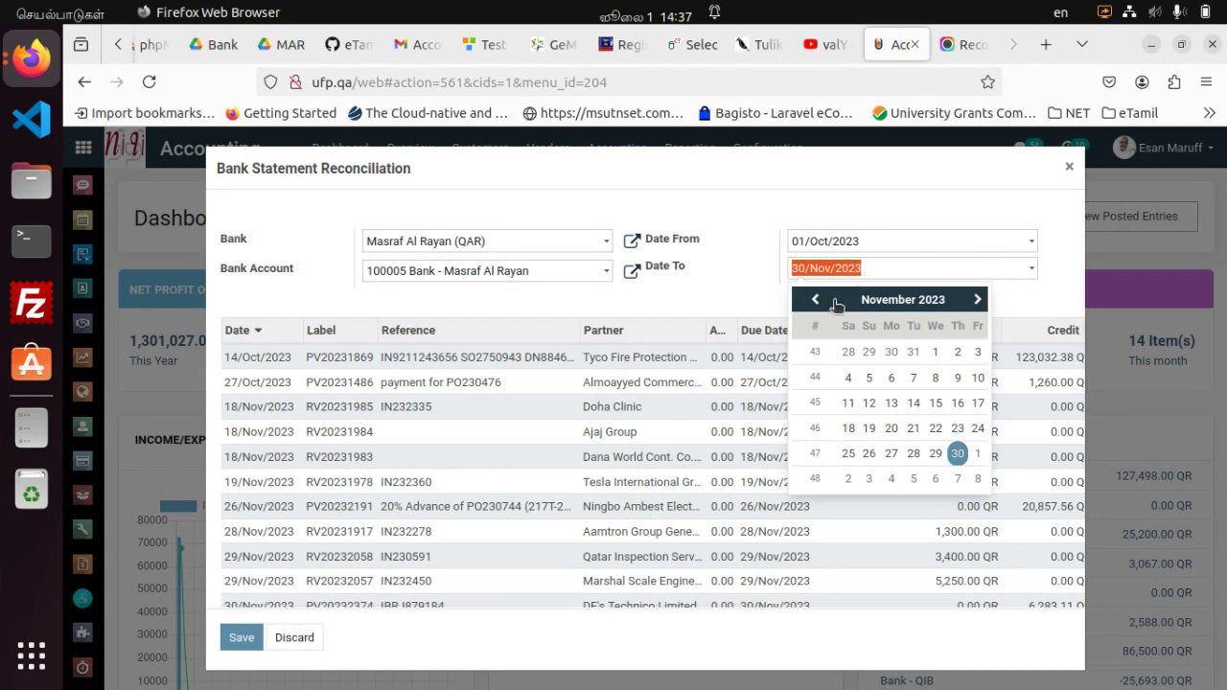
click(826, 309)
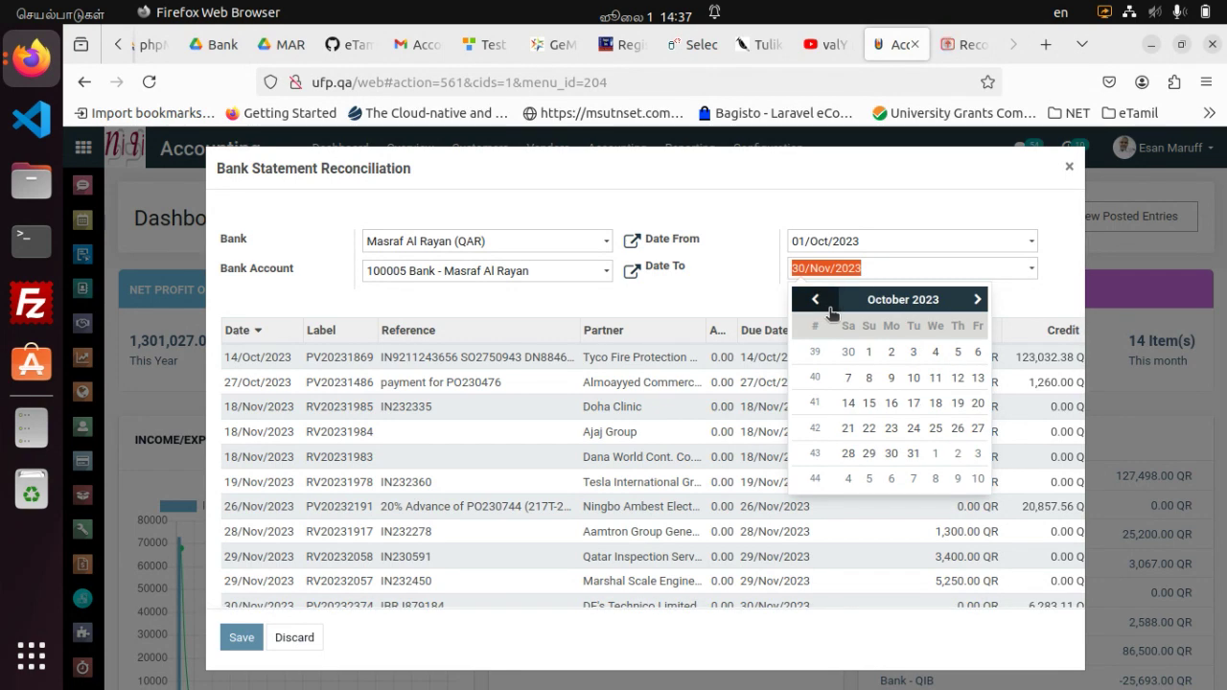
click(913, 454)
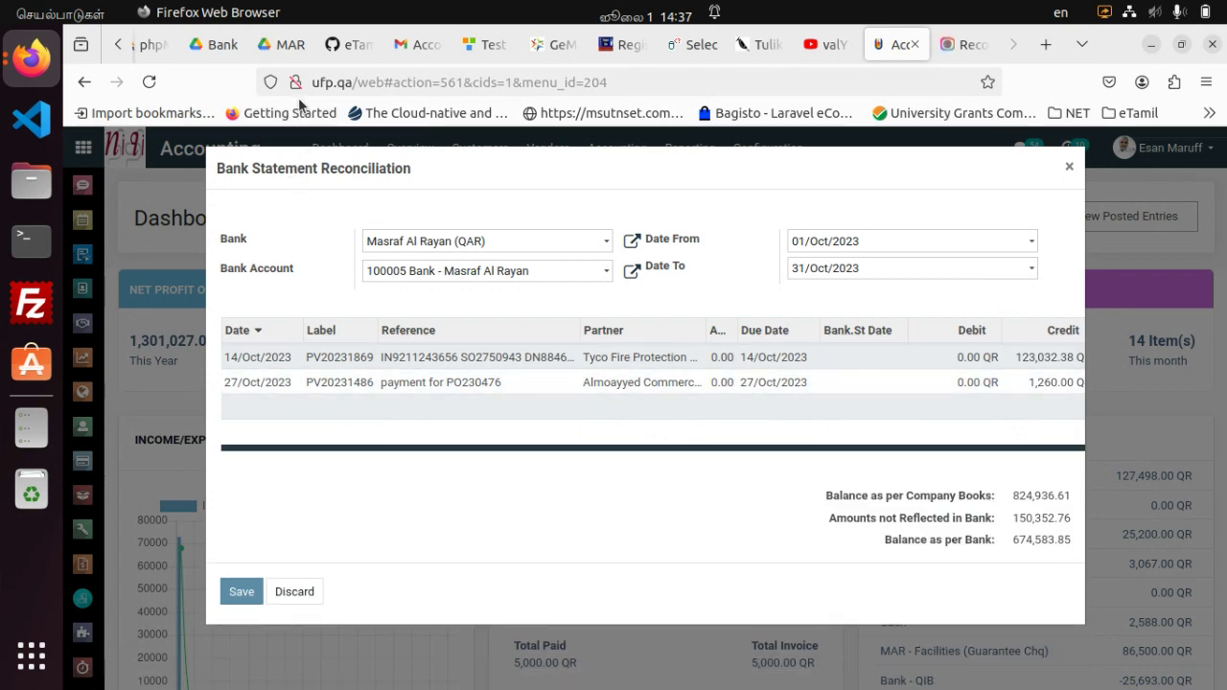
- Open MAR2310 Accountstatement.pdf from the MAR Statements folder in Google Drive, and return to the Bank Statement Reconciliation window to check the listed entries
click(271, 44)
mouse_move(359, 438)
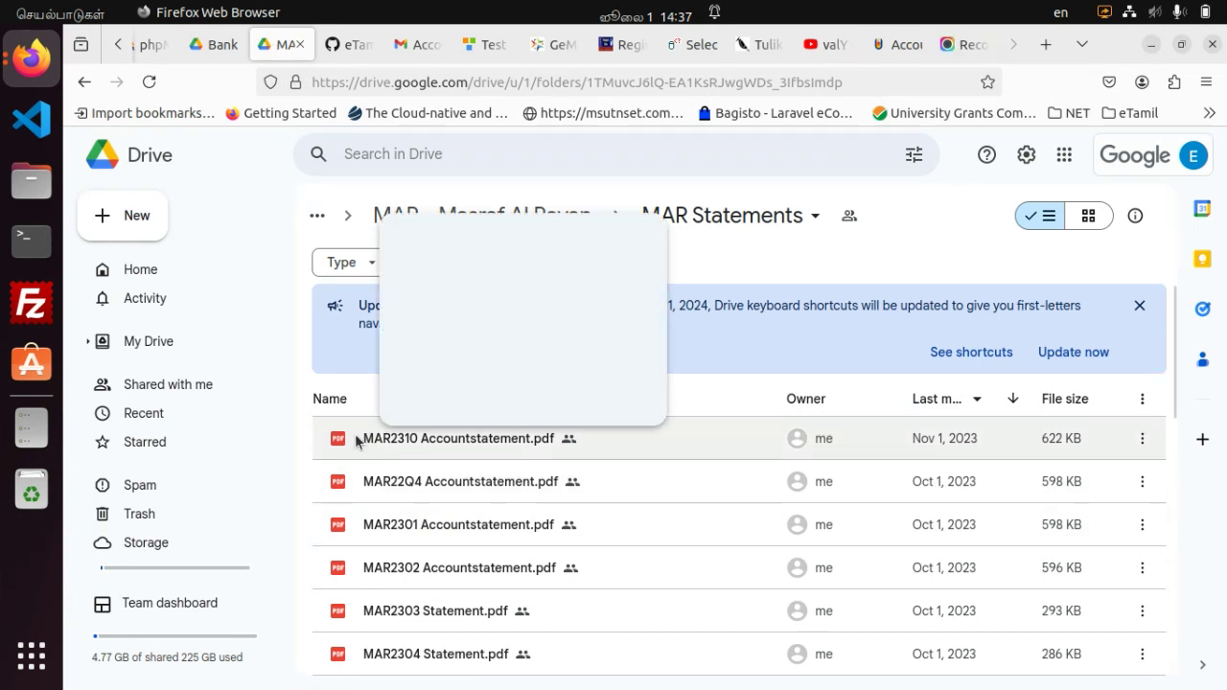
click(358, 440)
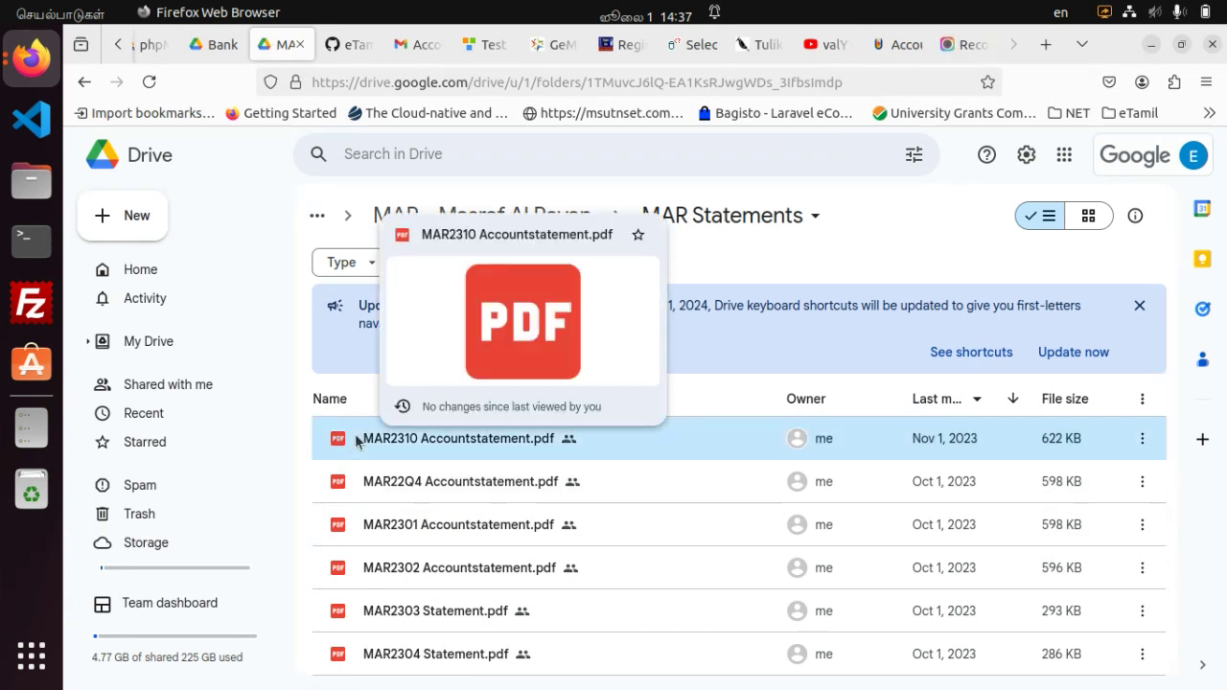
double_click(357, 440)
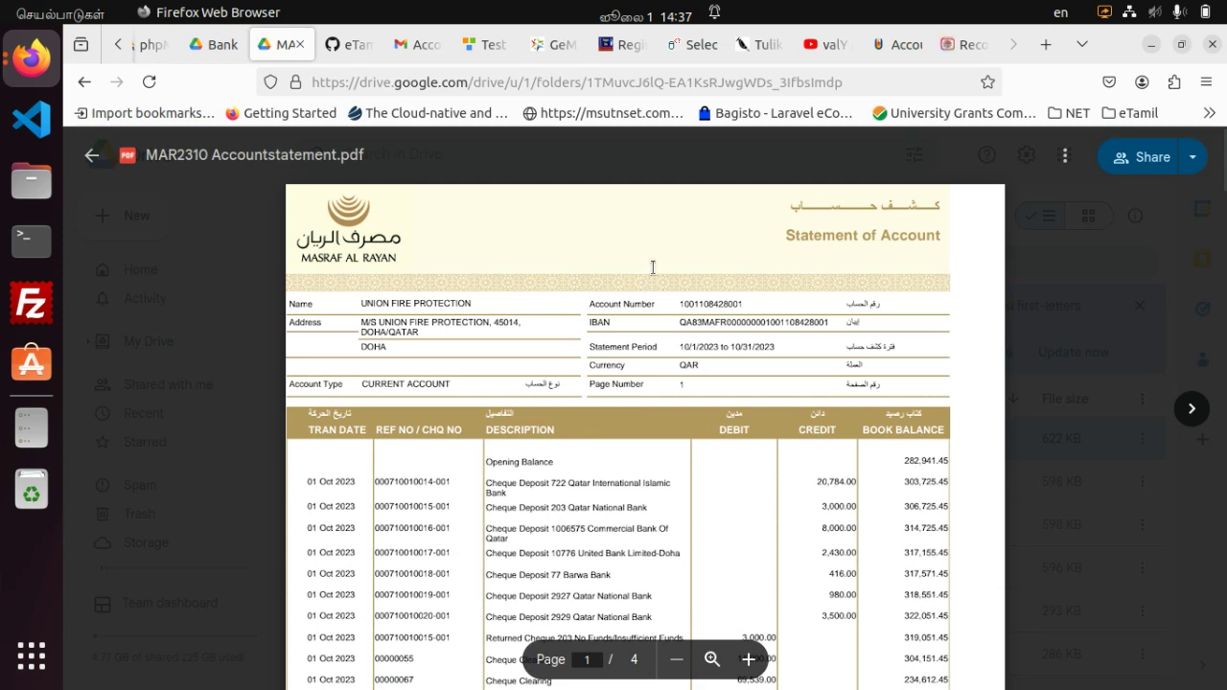
click(898, 44)
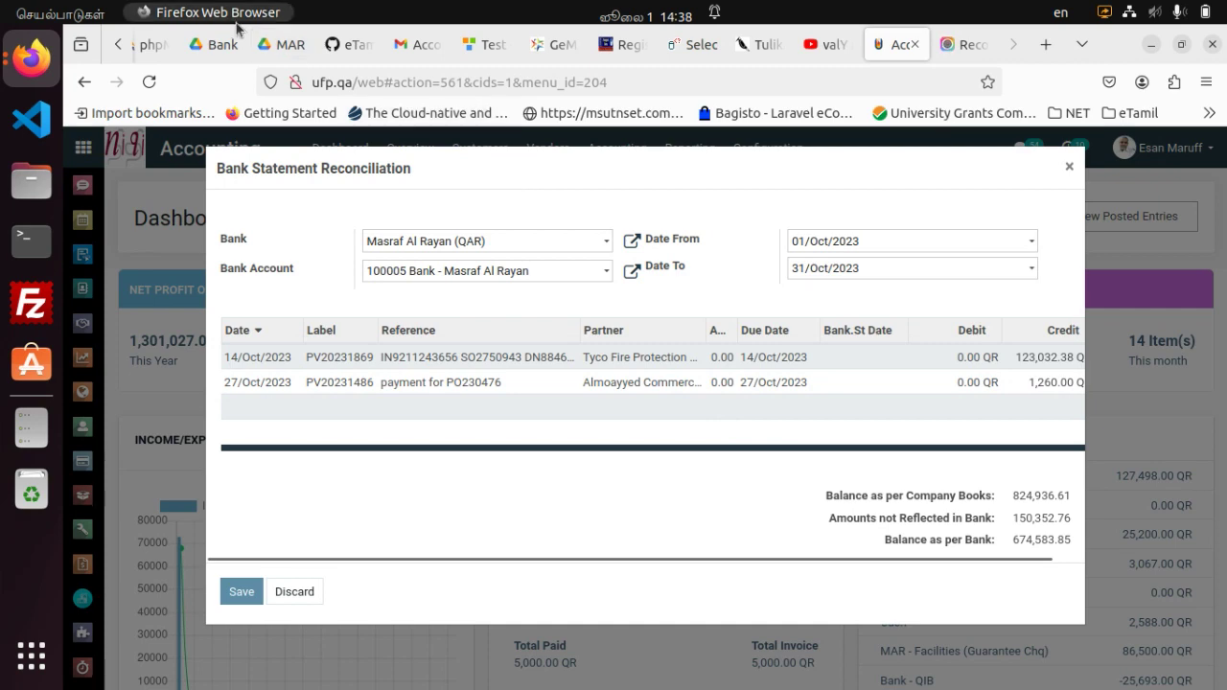
- Search the MAR2310 statement for "123" to locate the Tyco Fire Protection transfer and its transaction date, and return to the reconciliation
click(286, 50)
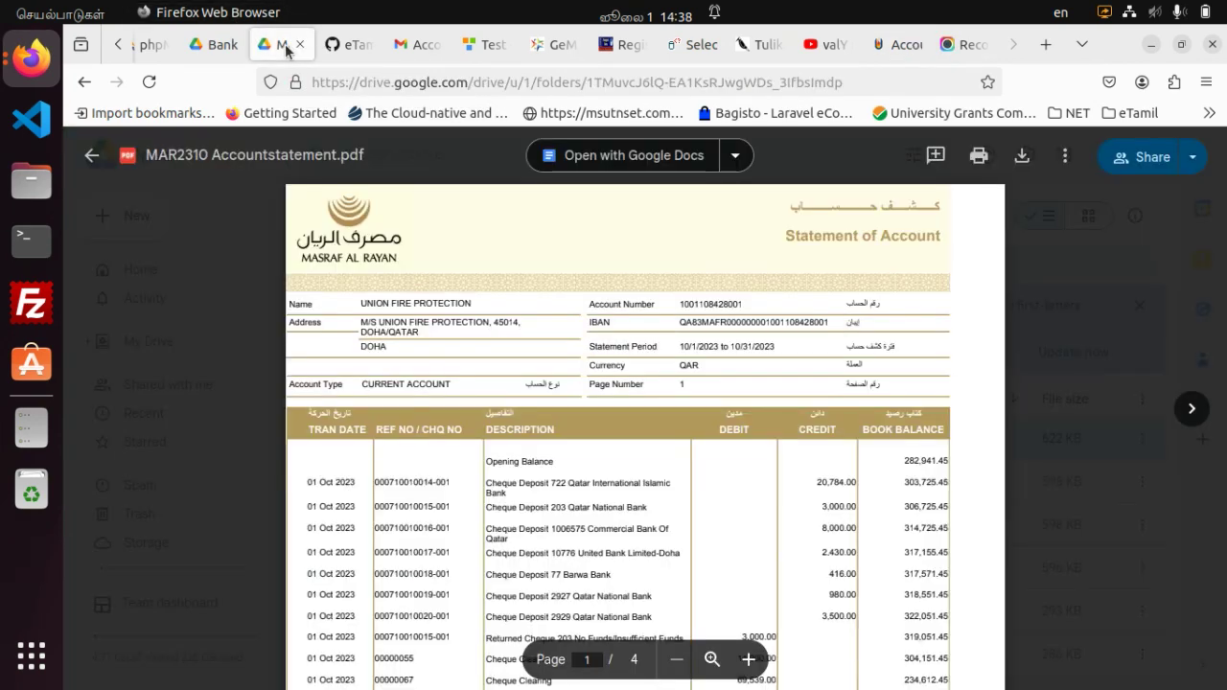
key(ctrl+f)
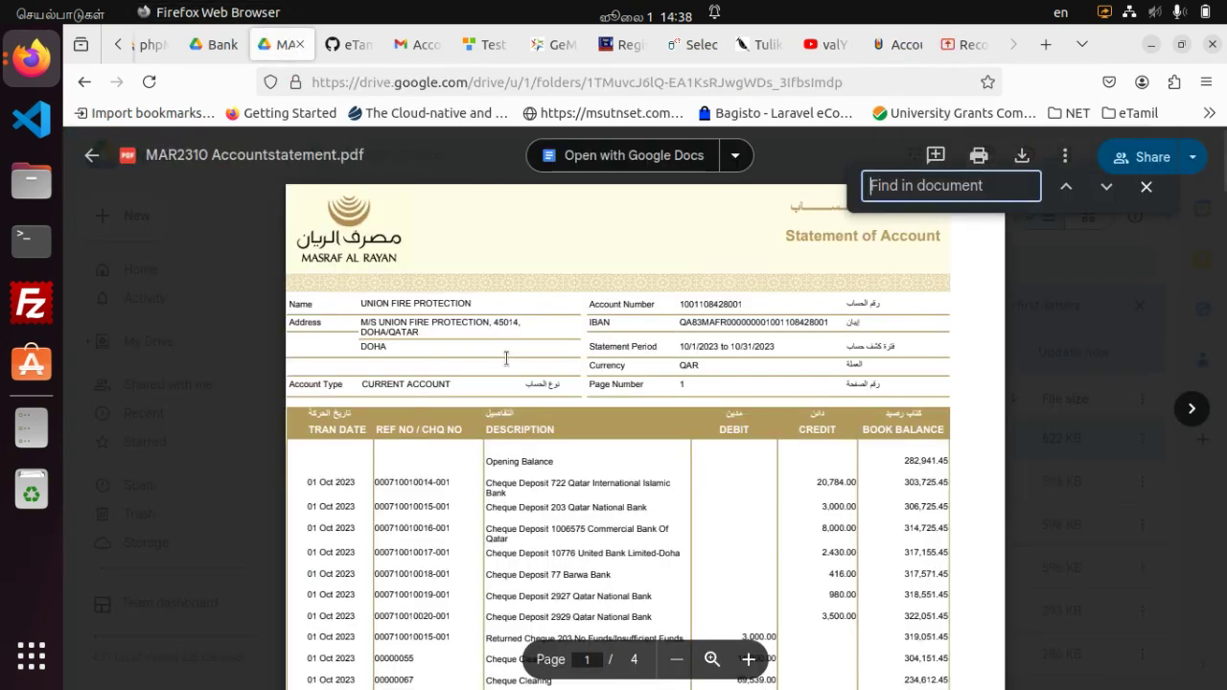
text(123)
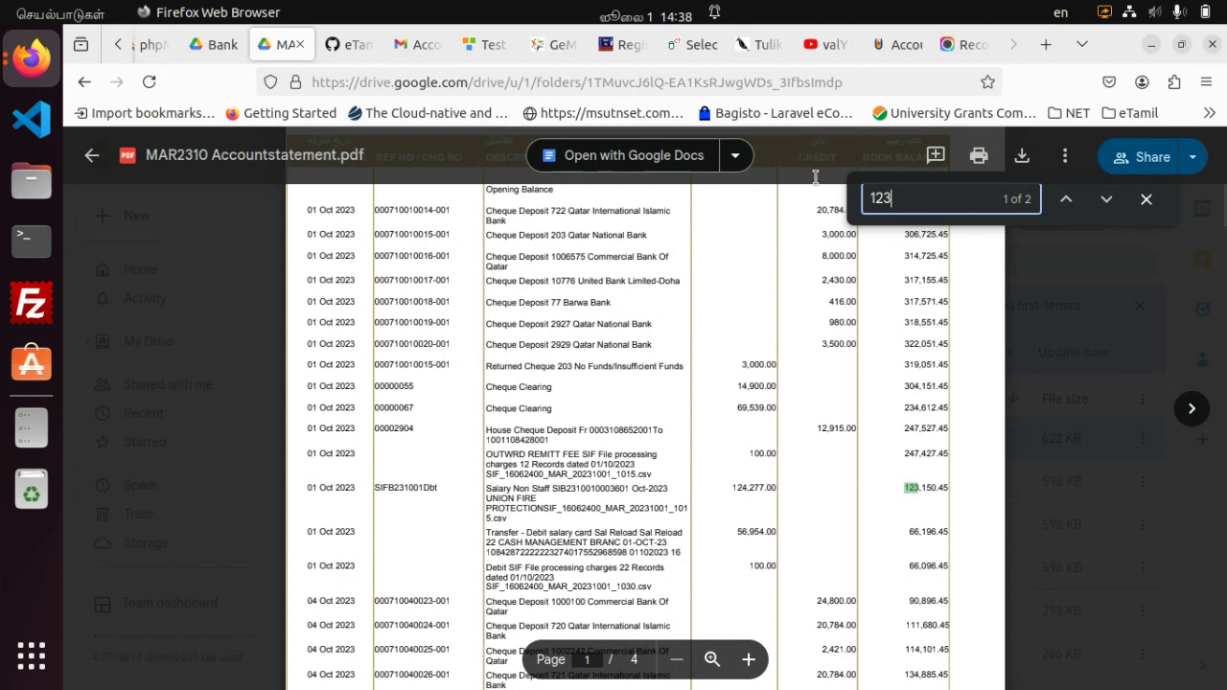
click(1107, 200)
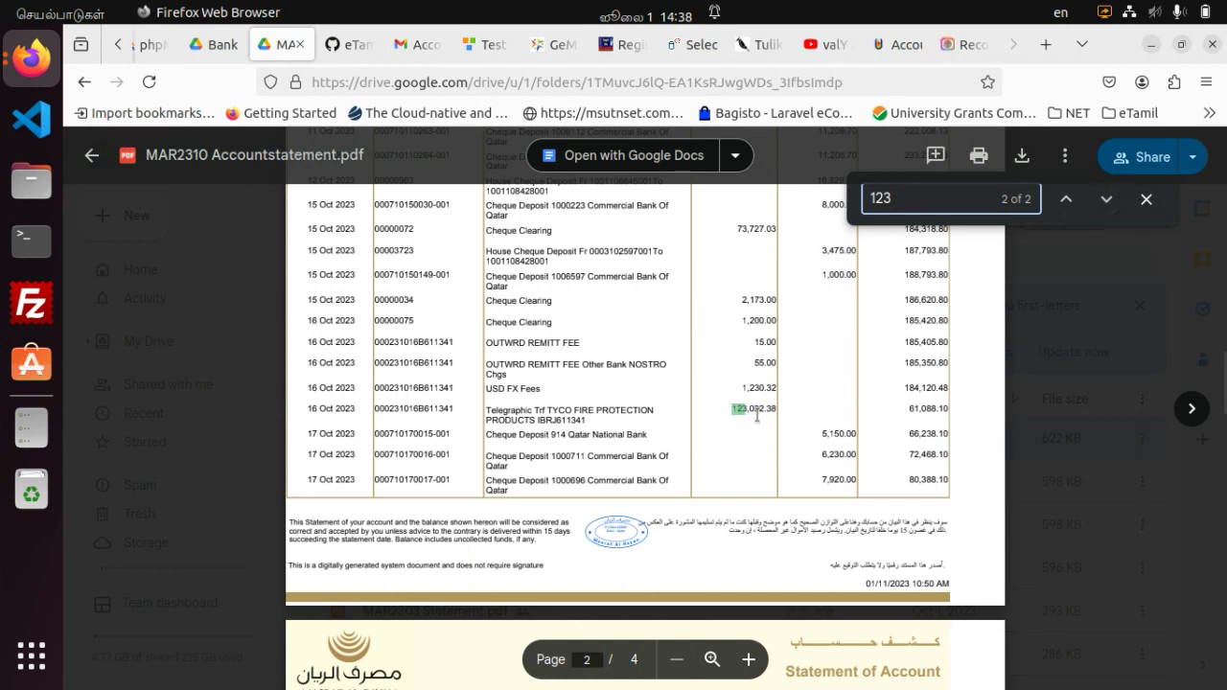
click(1147, 200)
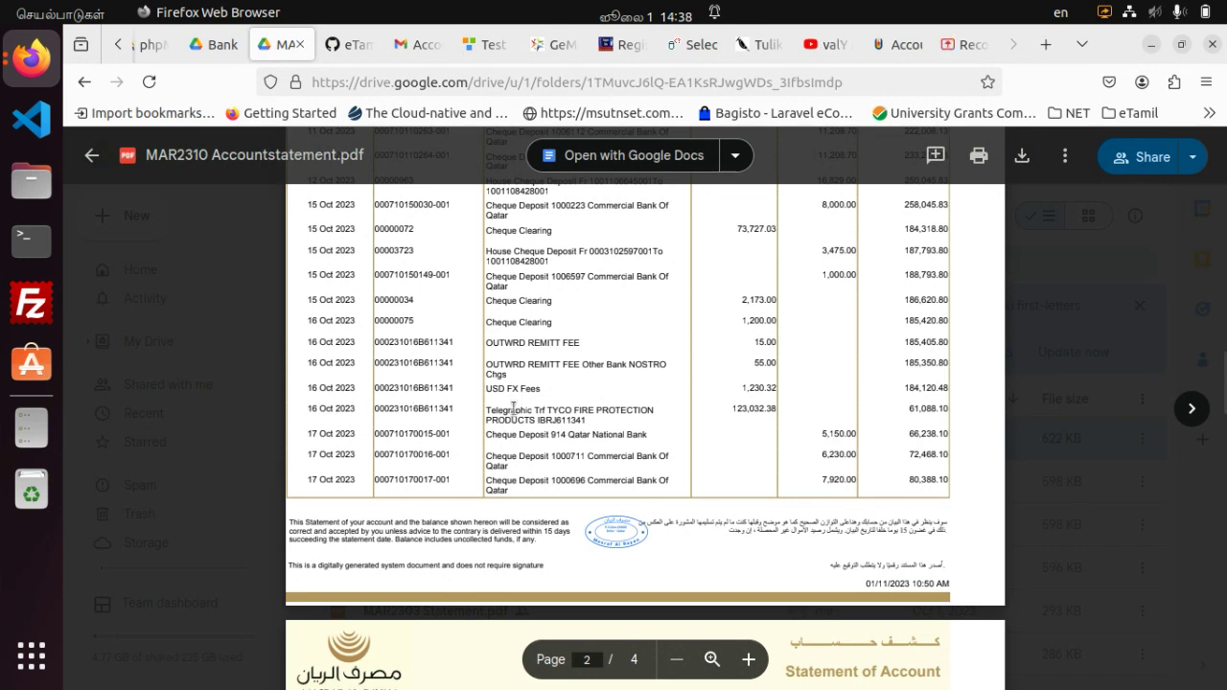
click(892, 46)
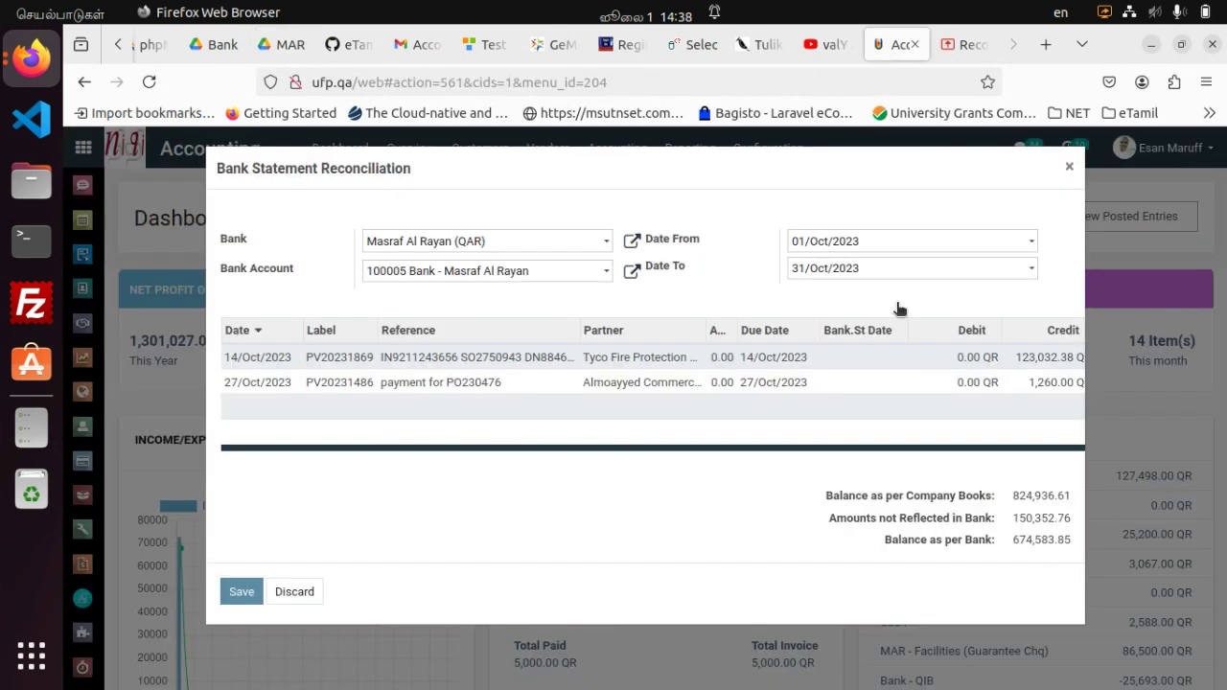
- Set the bank statement date of the Tyco Fire Protection entry to 16/Oct/2023
click(856, 357)
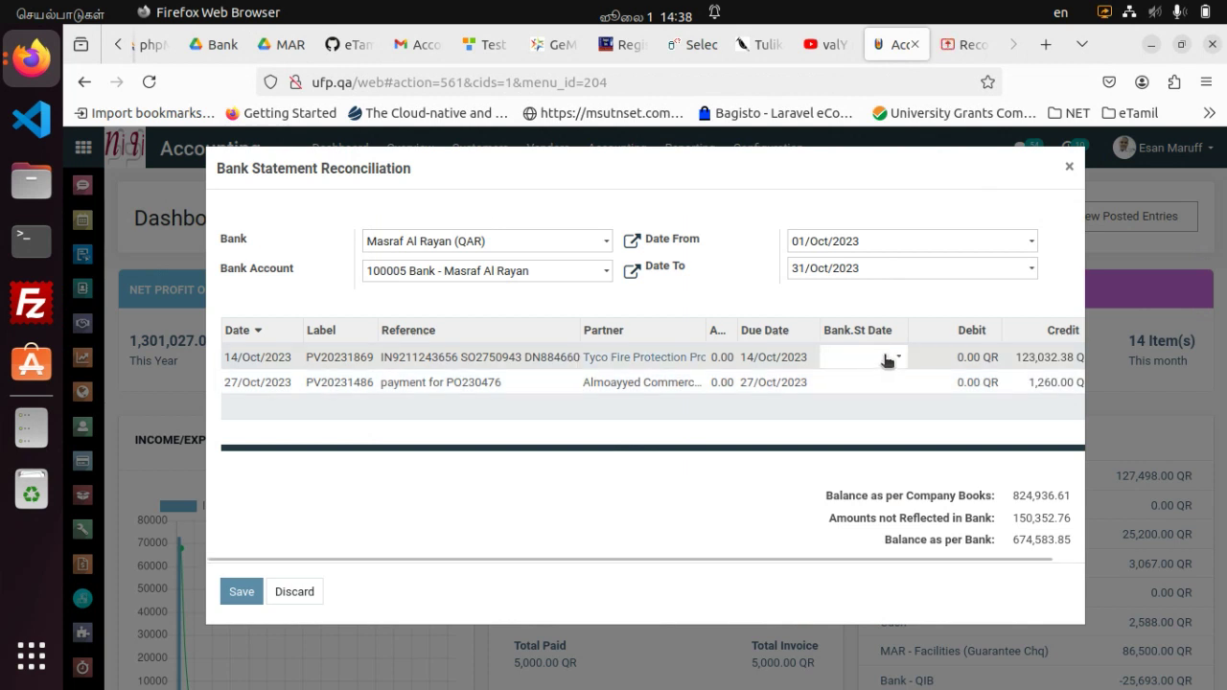
click(898, 357)
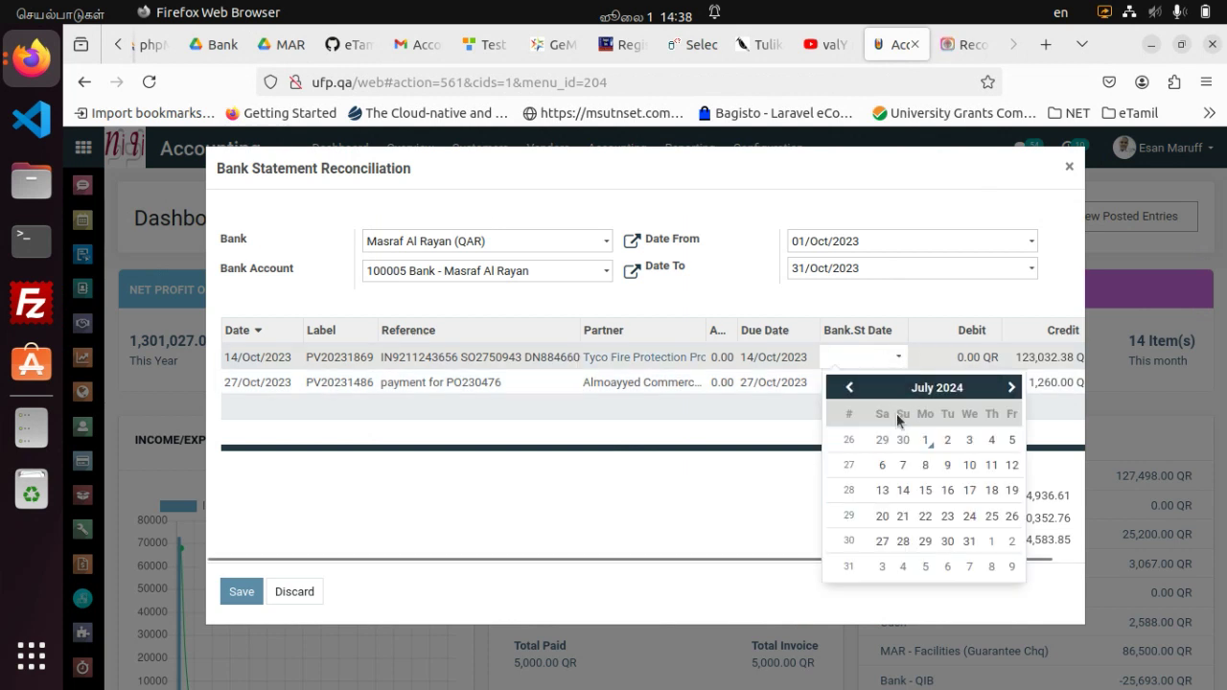
click(901, 389)
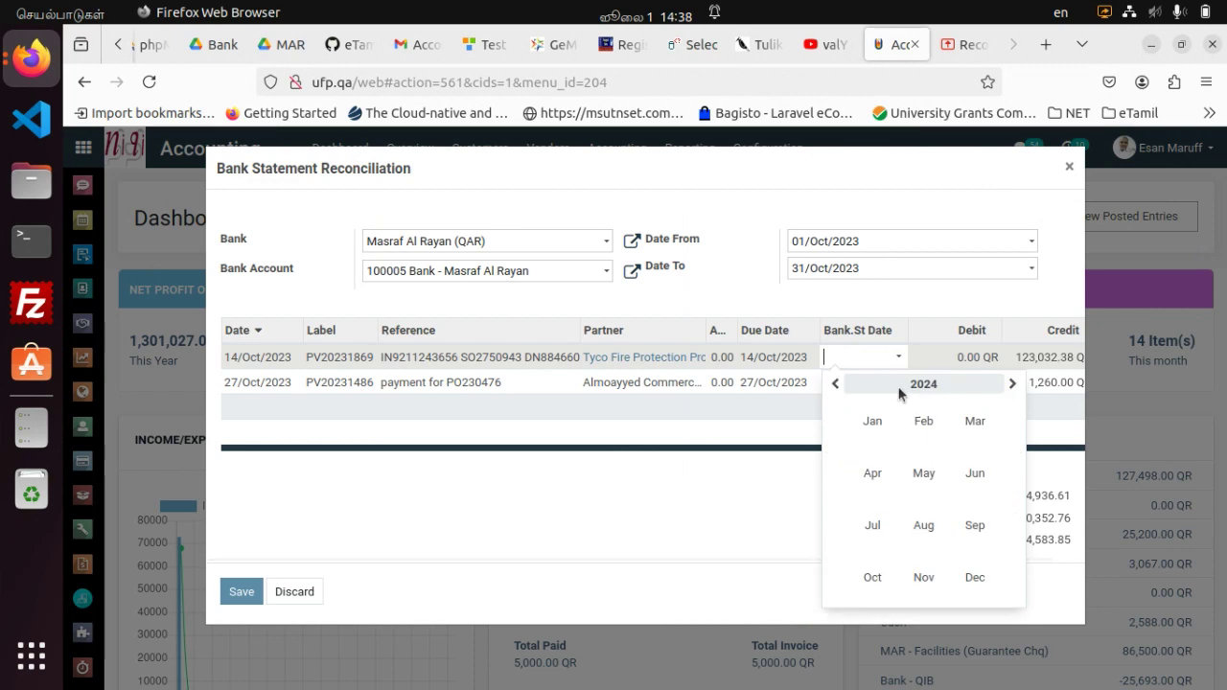
click(835, 384)
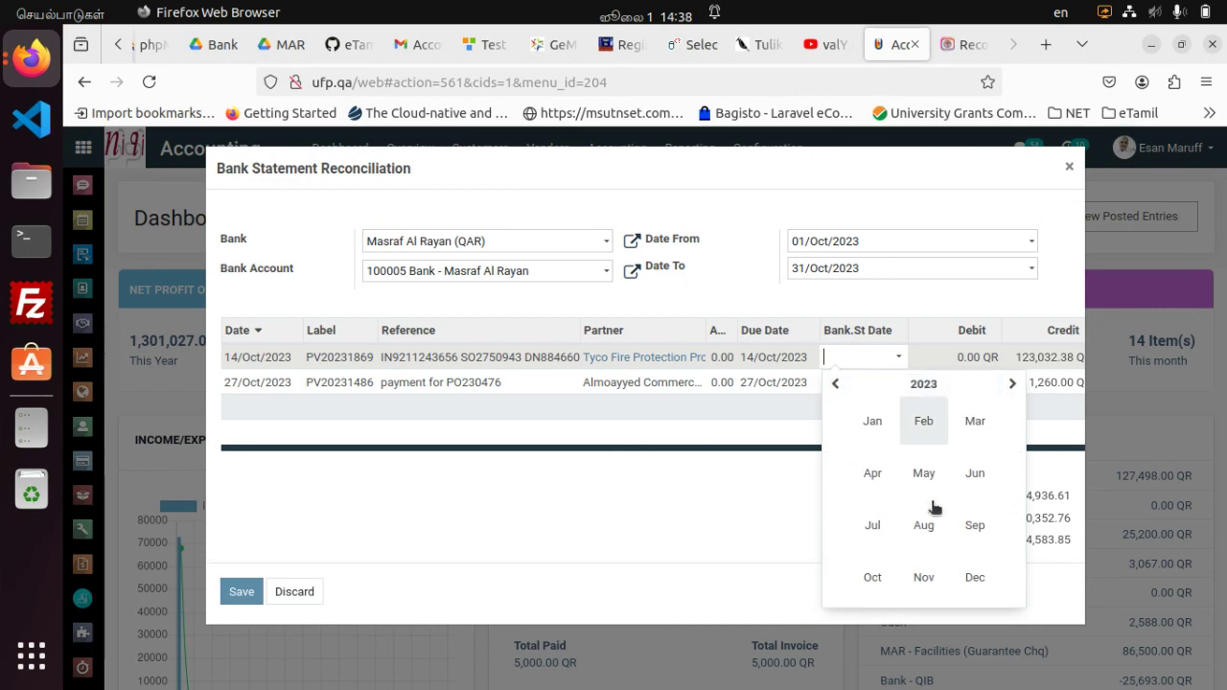
click(872, 578)
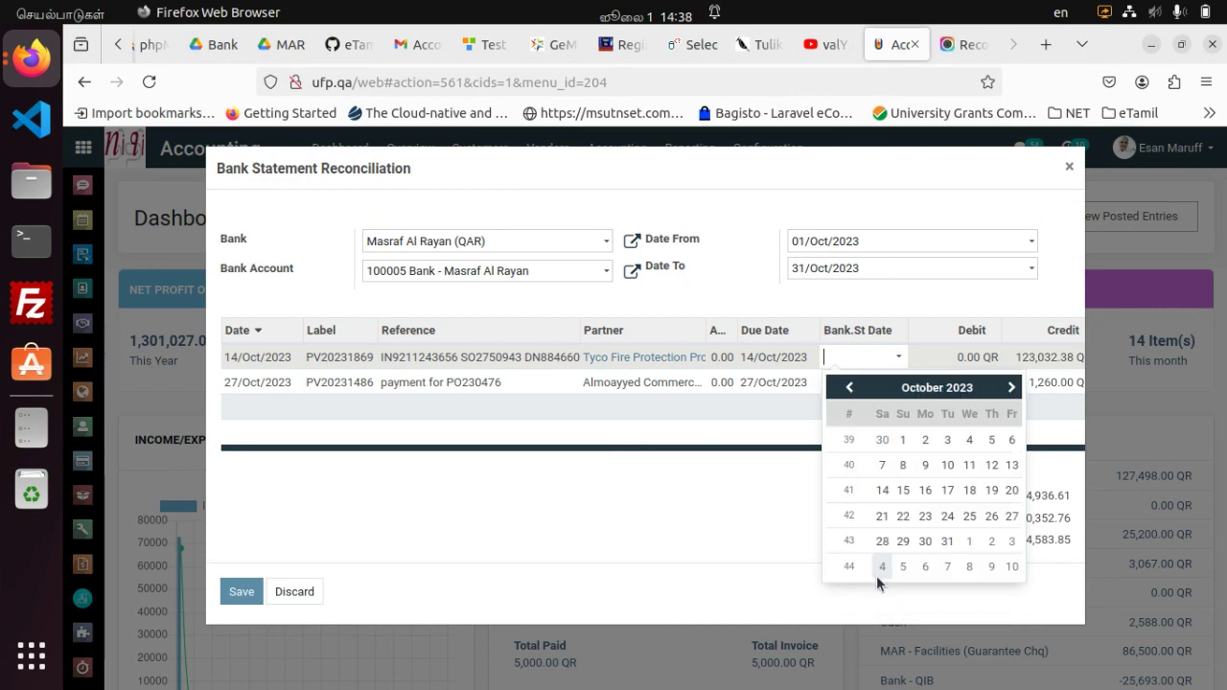
click(924, 490)
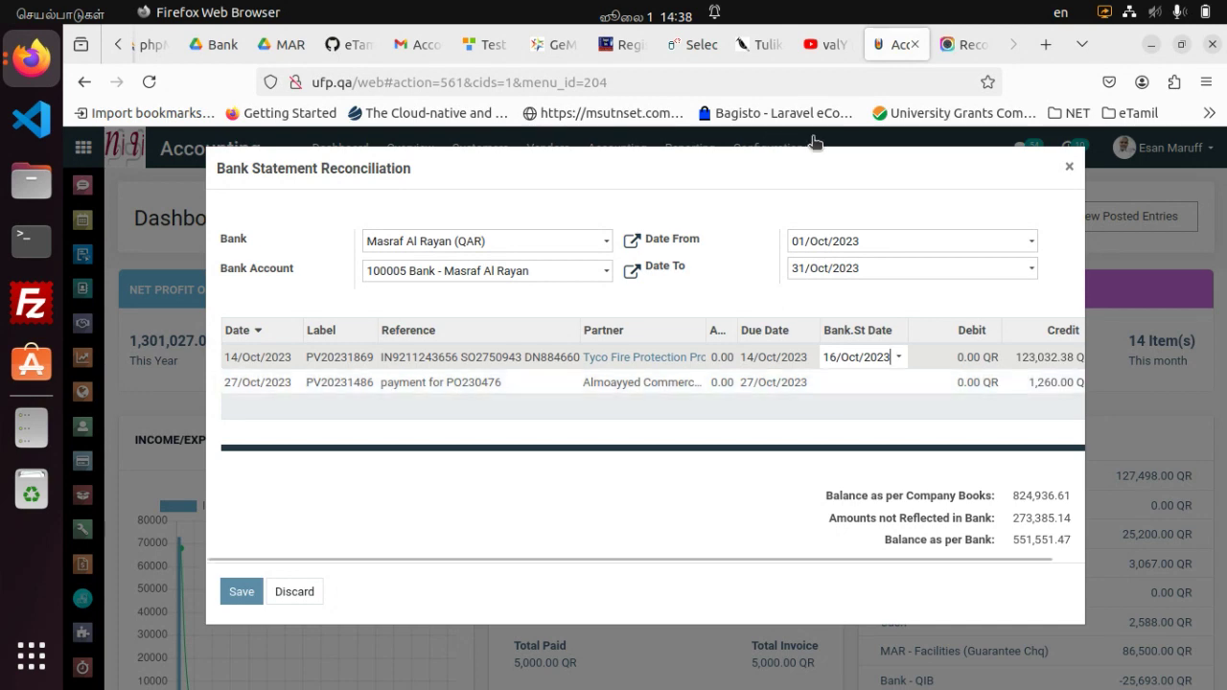
- Search the MAR2310 statement for "260" to locate the Almoayyed Commercial payment's clearing date, and return to the reconciliation
click(282, 45)
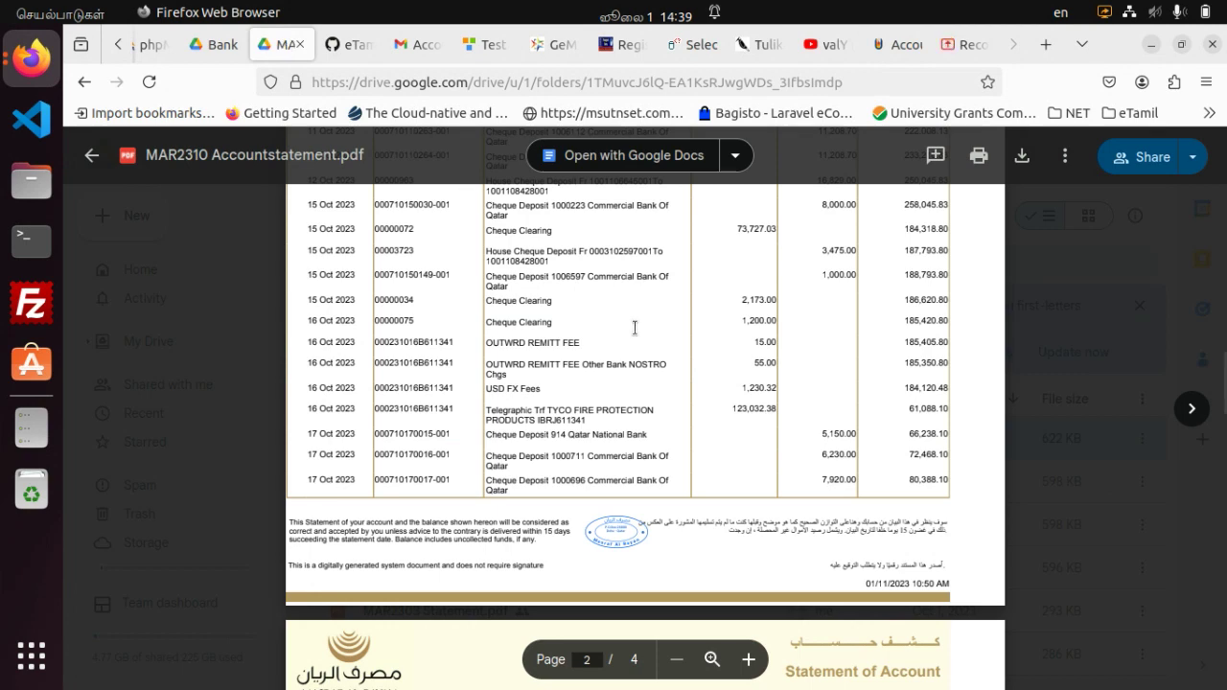
key(ctrl+f)
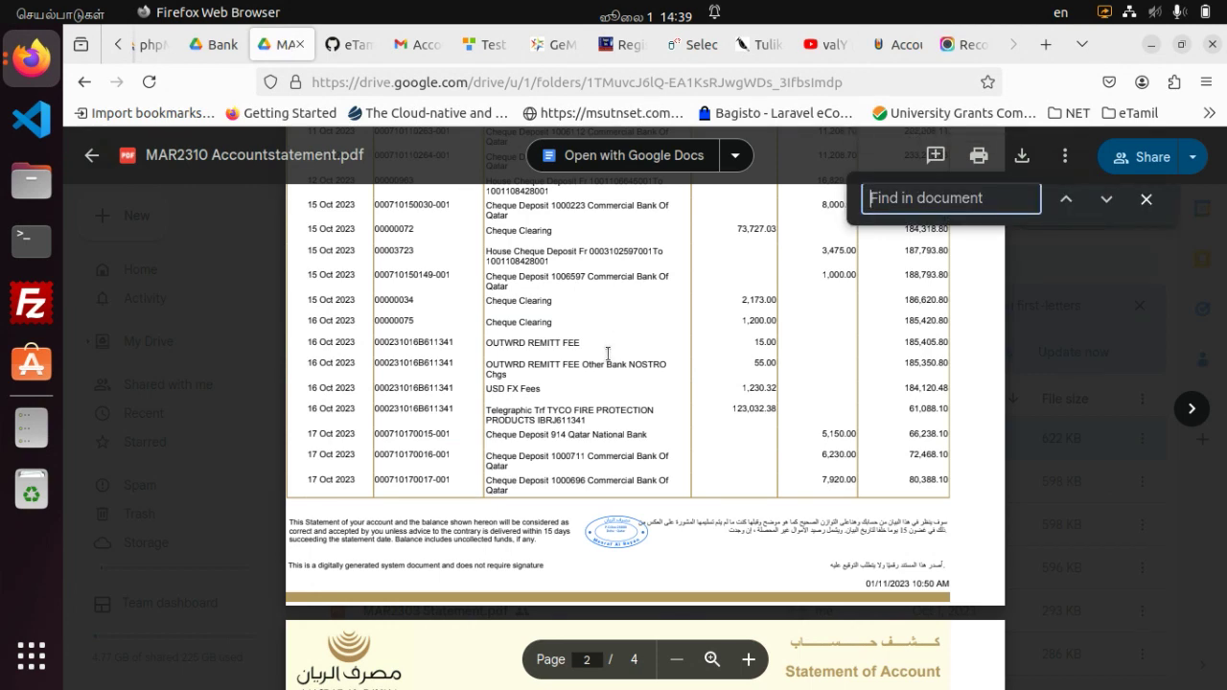
text(260)
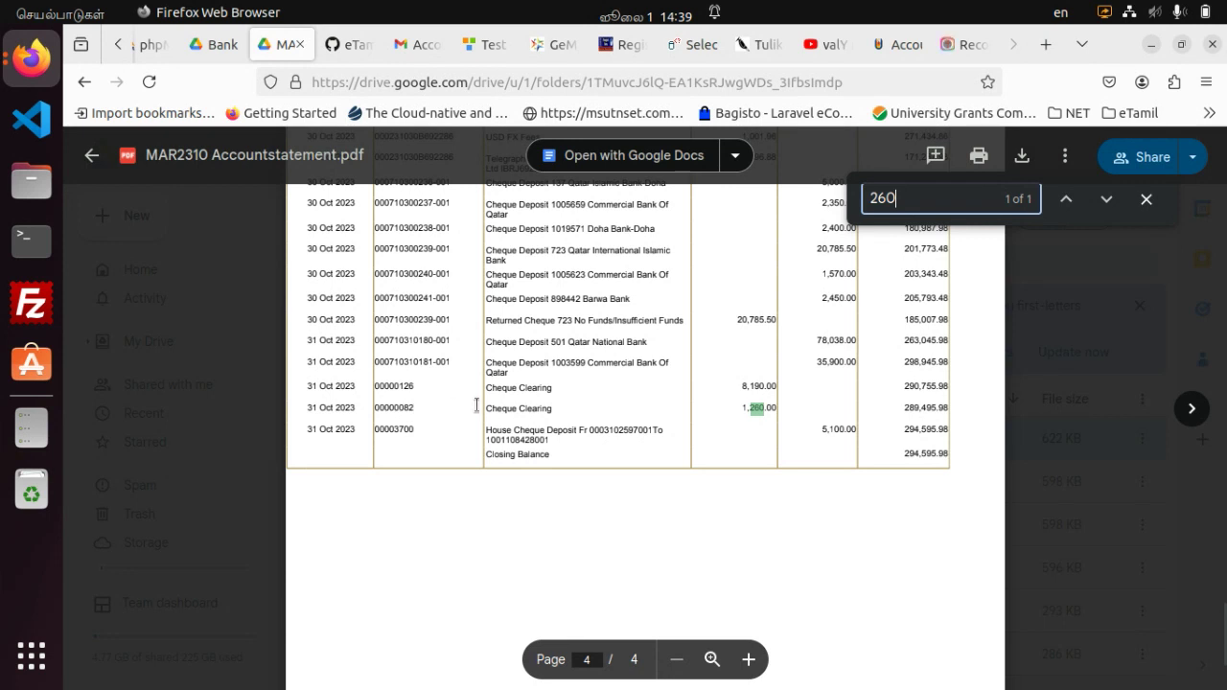
click(913, 50)
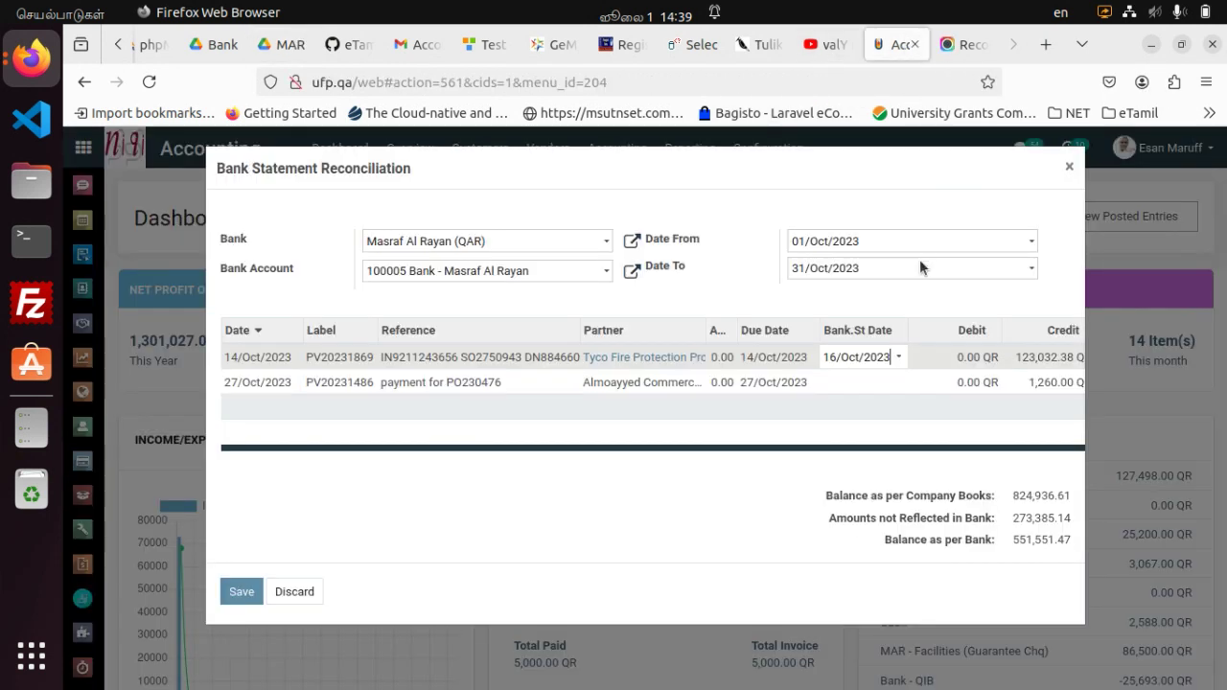
- Set the bank statement date of the Almoayyed Commercial entry to 31/Oct/2023 and save the reconciliation
click(836, 382)
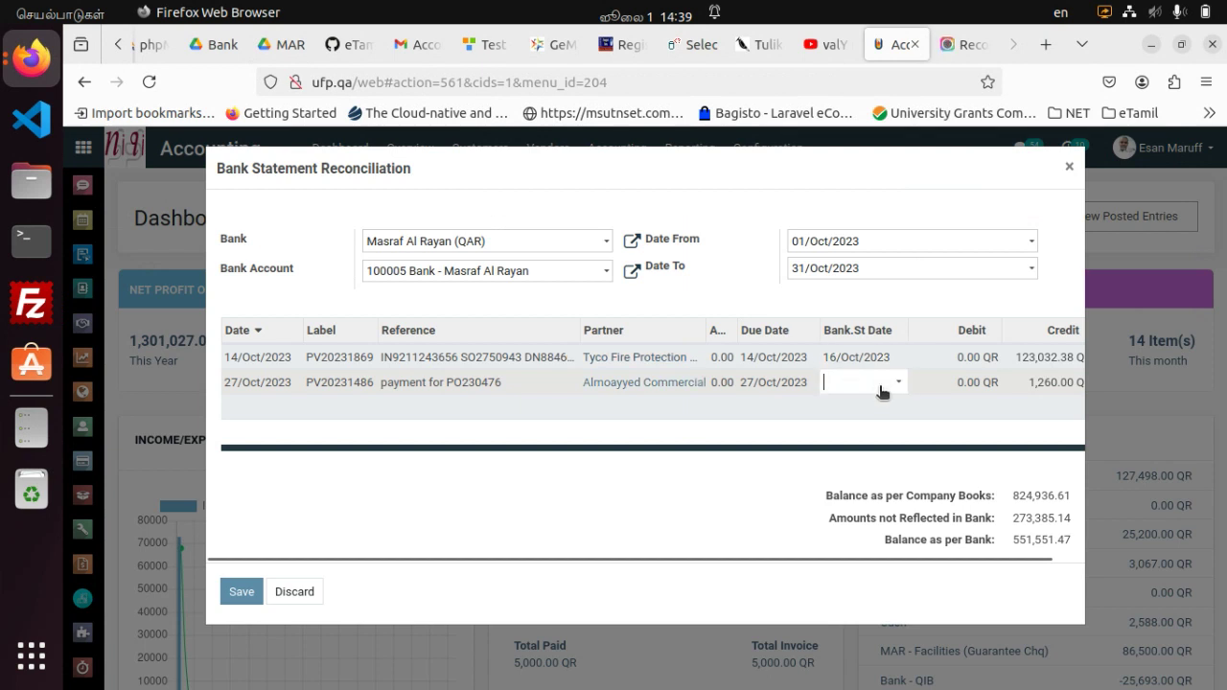
click(880, 388)
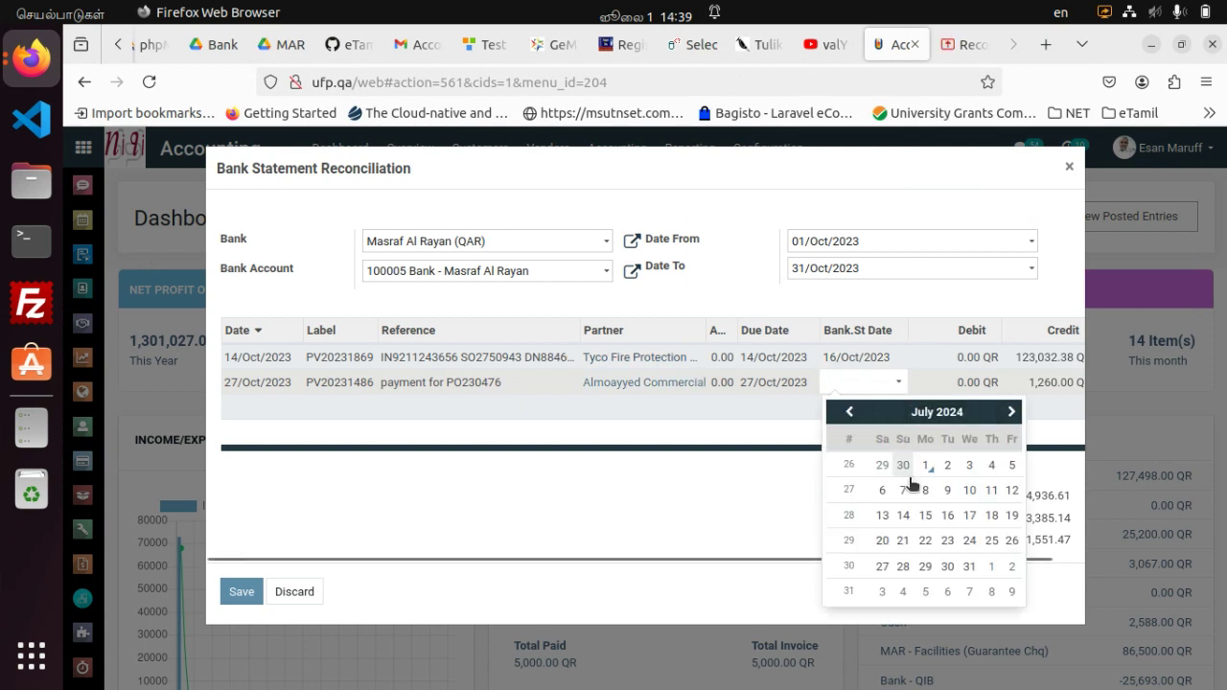
click(926, 413)
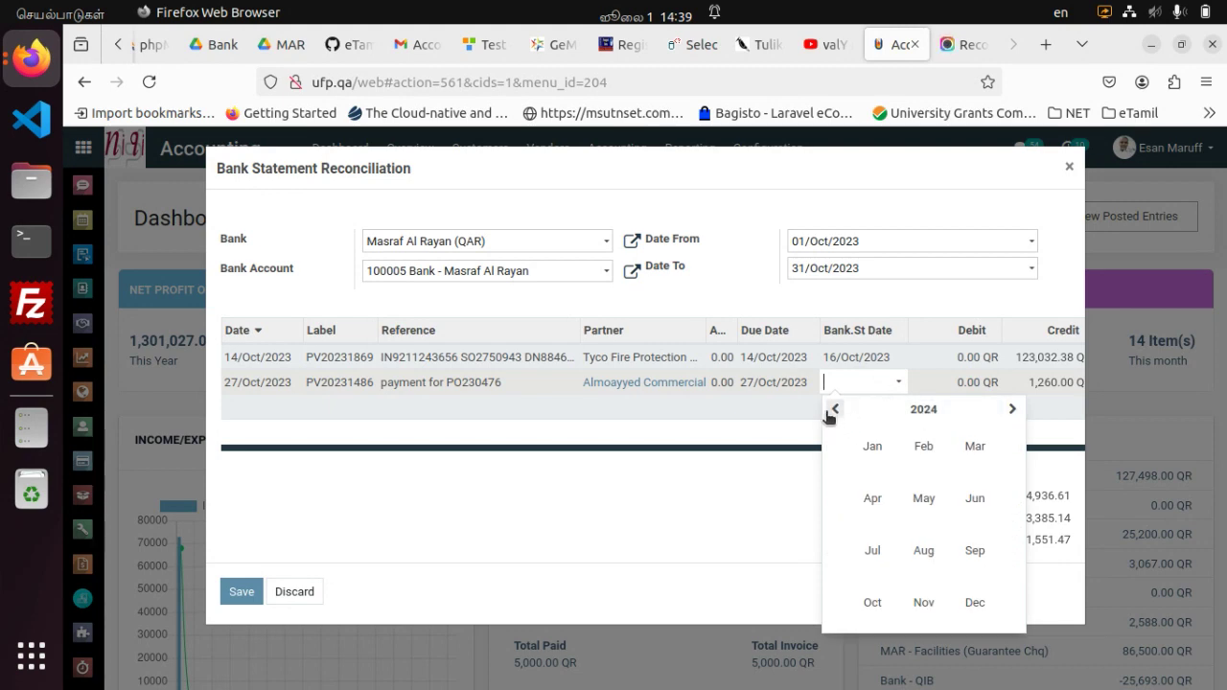
click(868, 604)
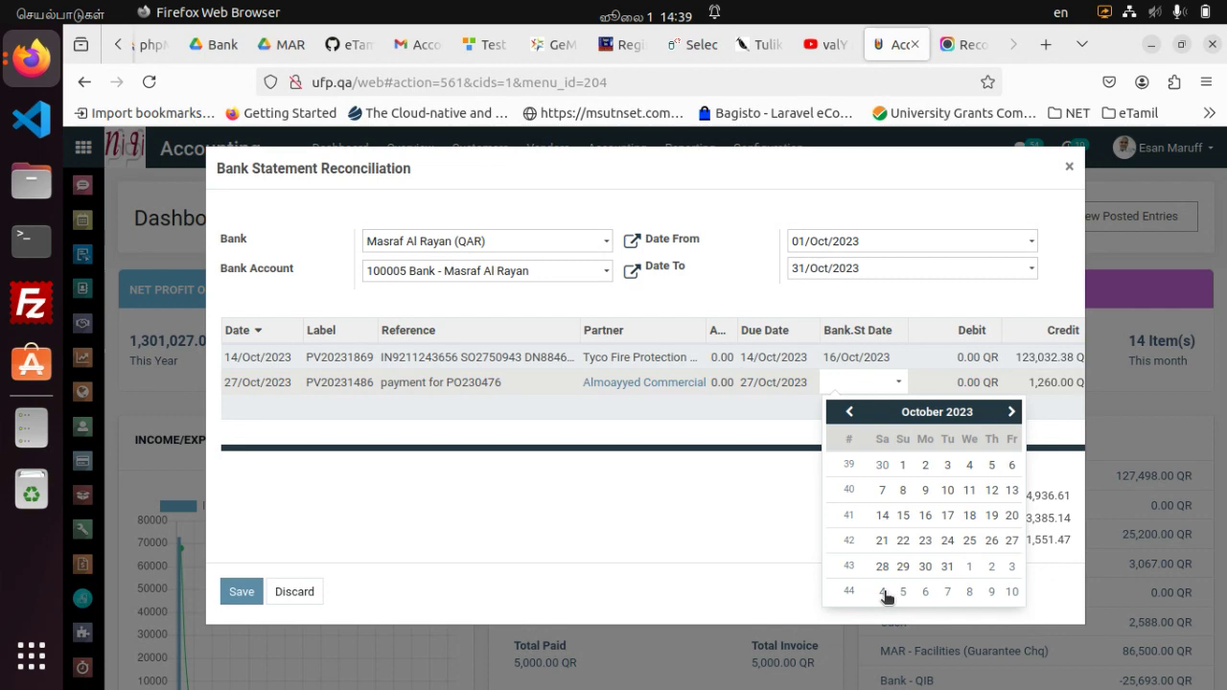
click(947, 572)
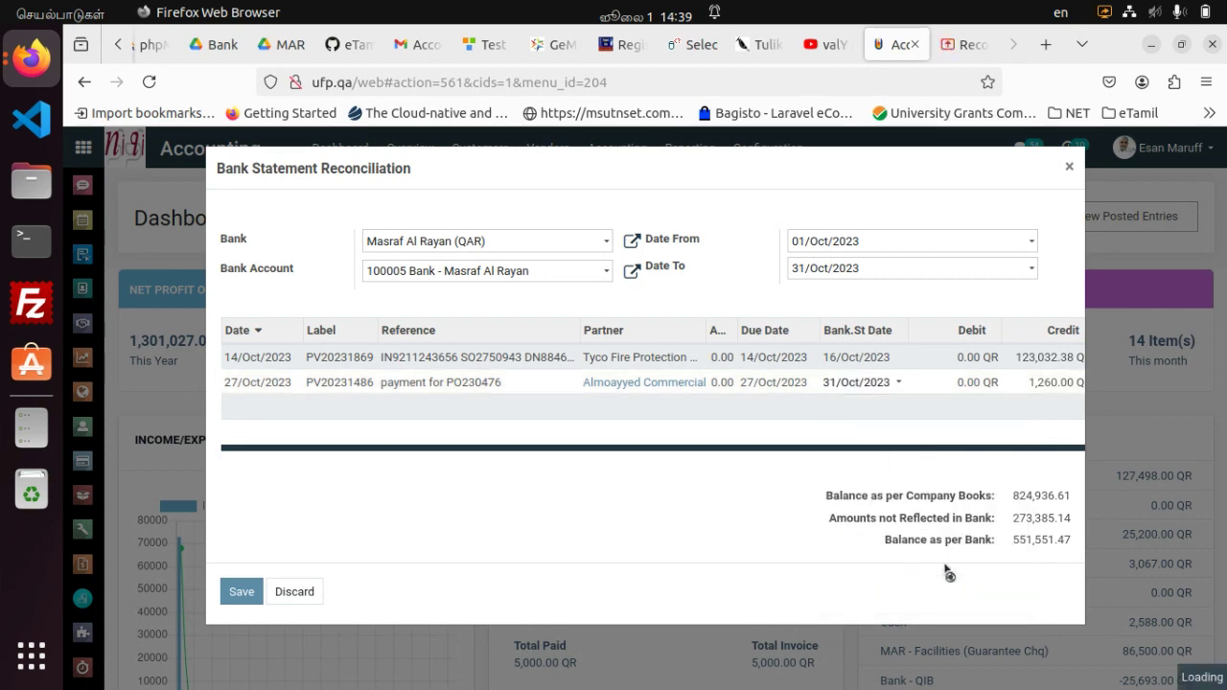
click(730, 475)
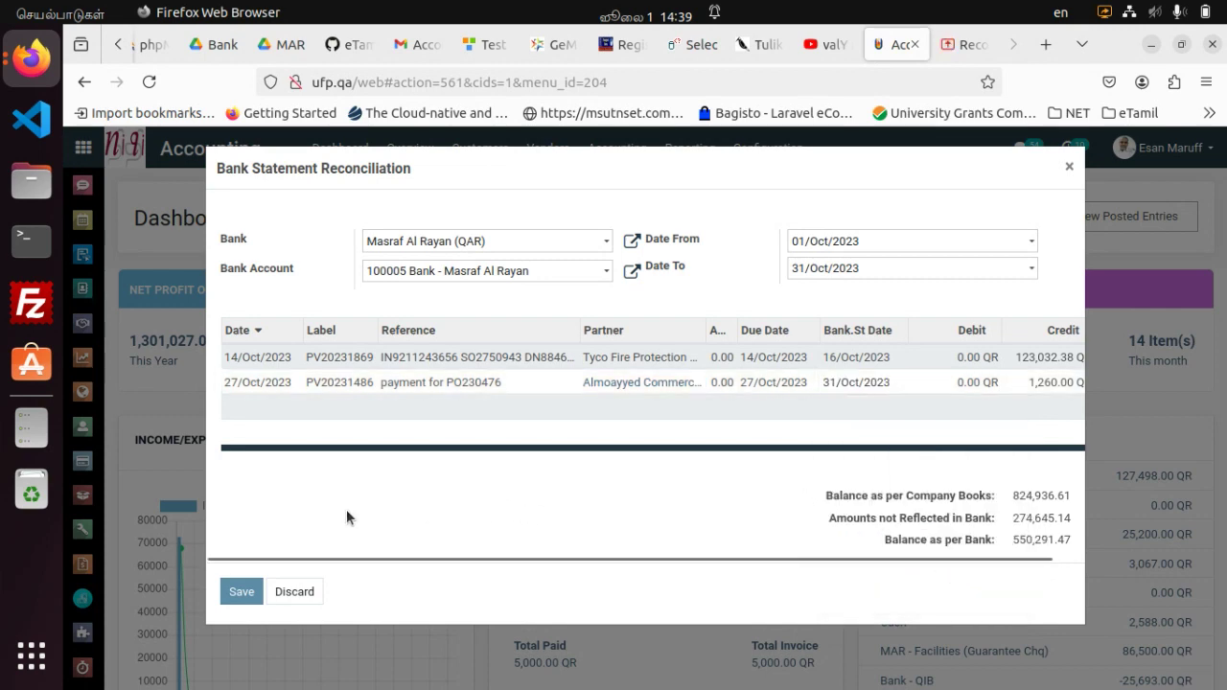
click(242, 592)
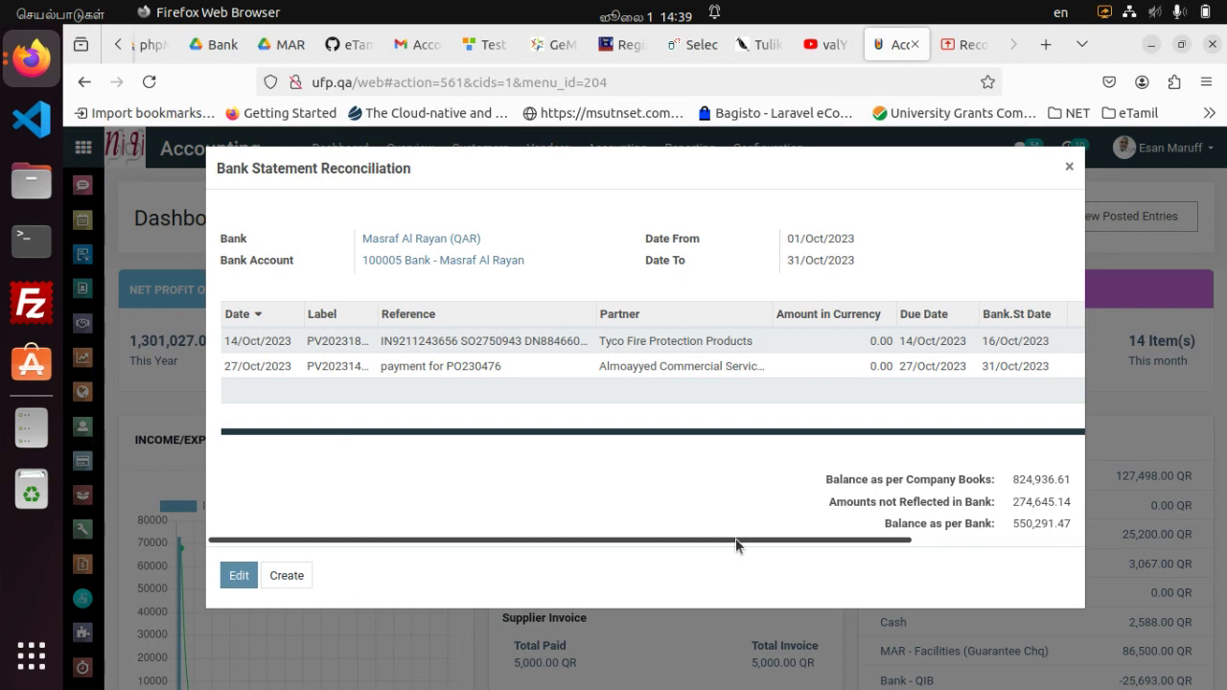
drag(735, 540, 1008, 567)
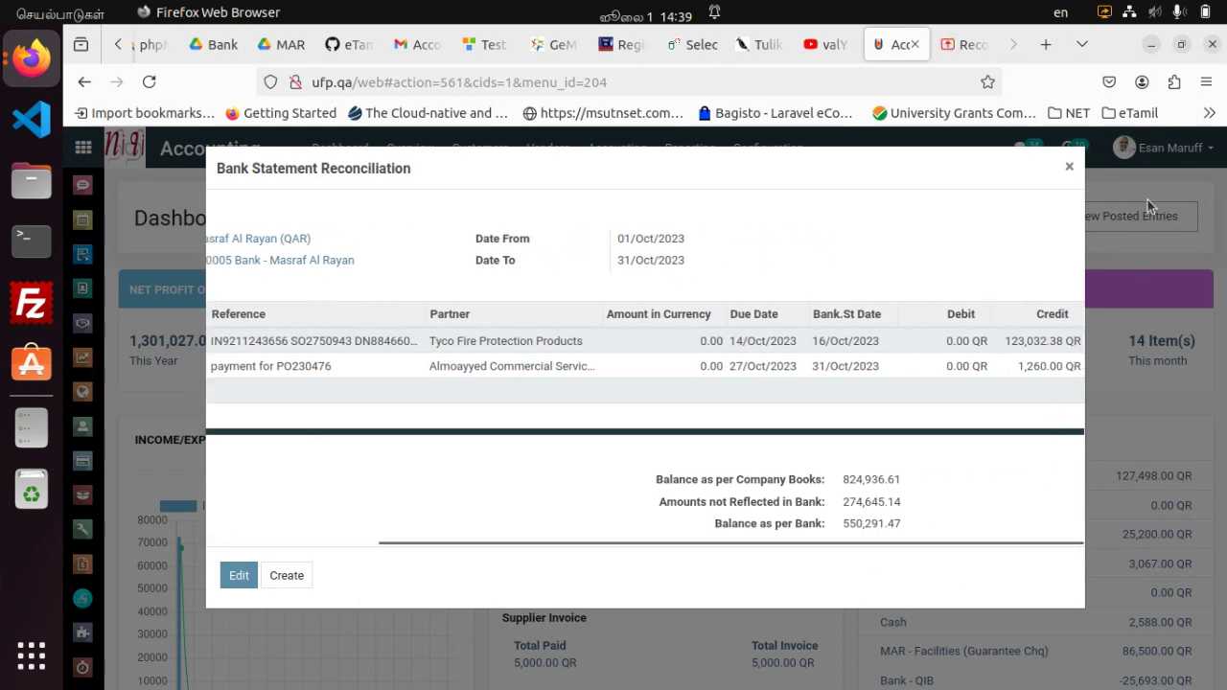
- Close the saved reconciliation and start a new bank statement reconciliation for the bank Masraf Al Rayan (QAR)
click(1070, 168)
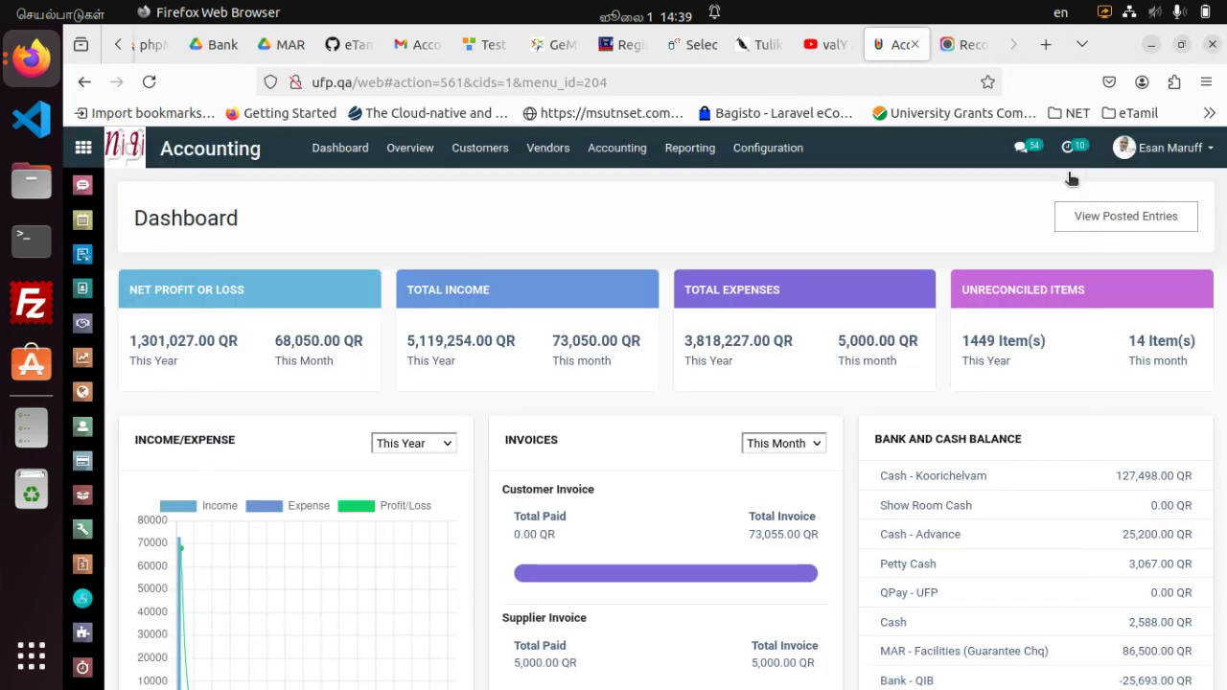
click(591, 157)
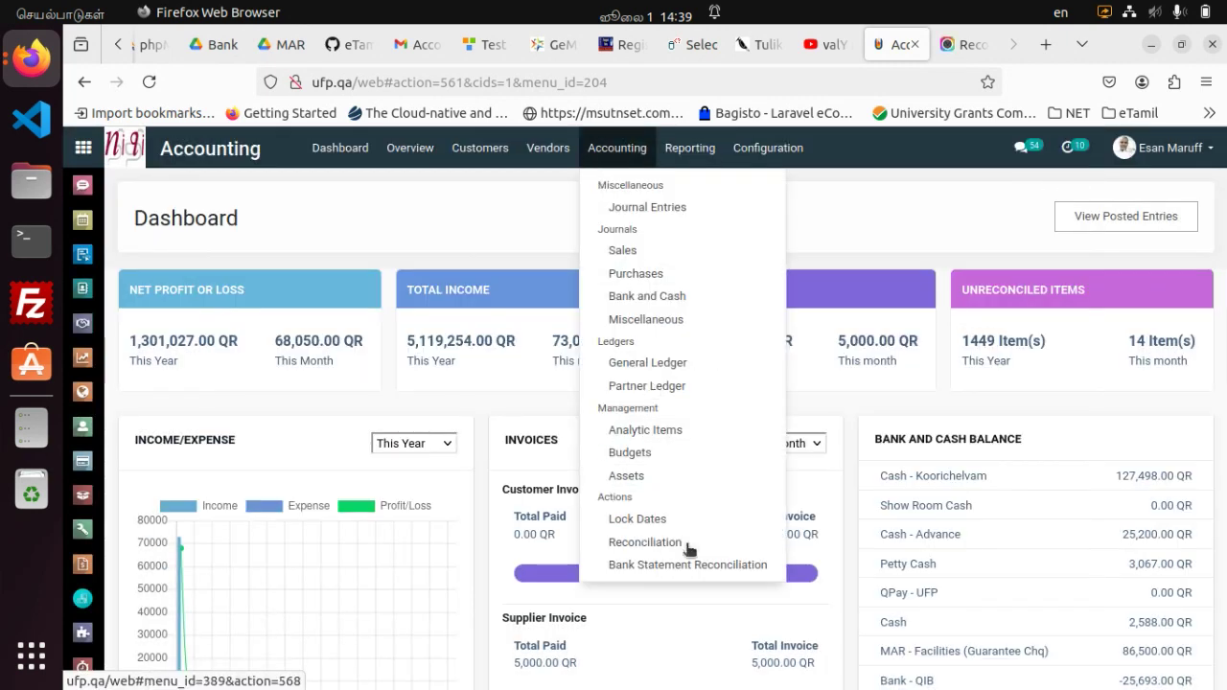
click(644, 568)
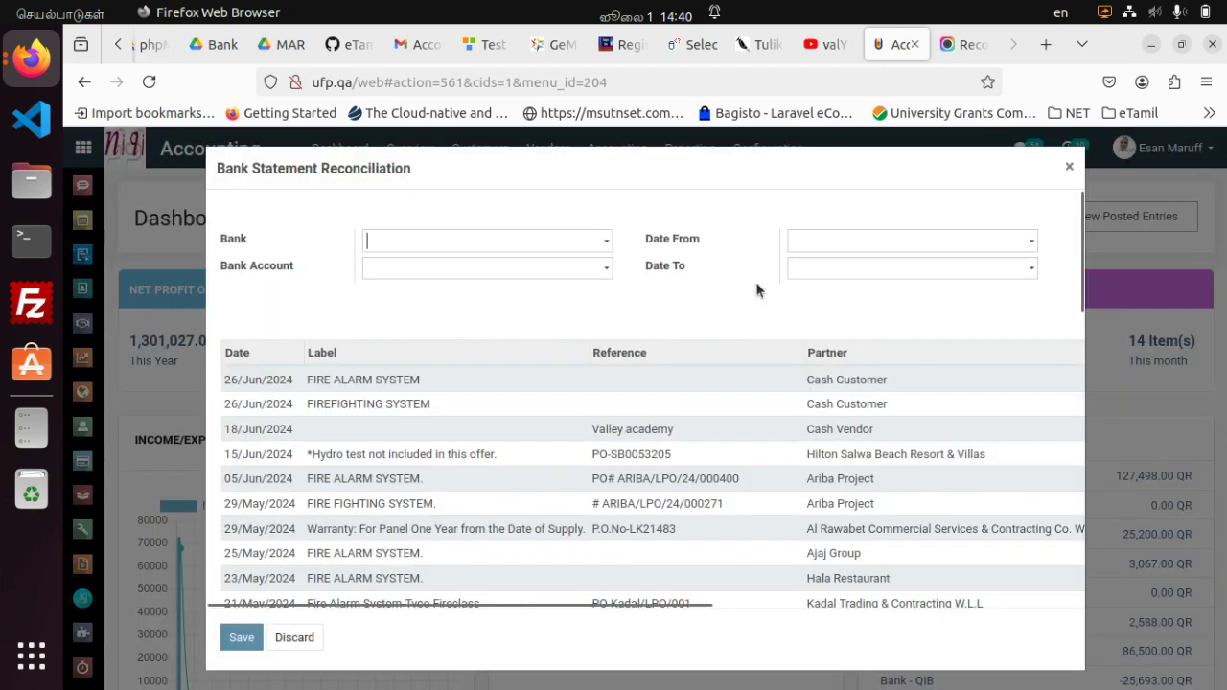
click(589, 247)
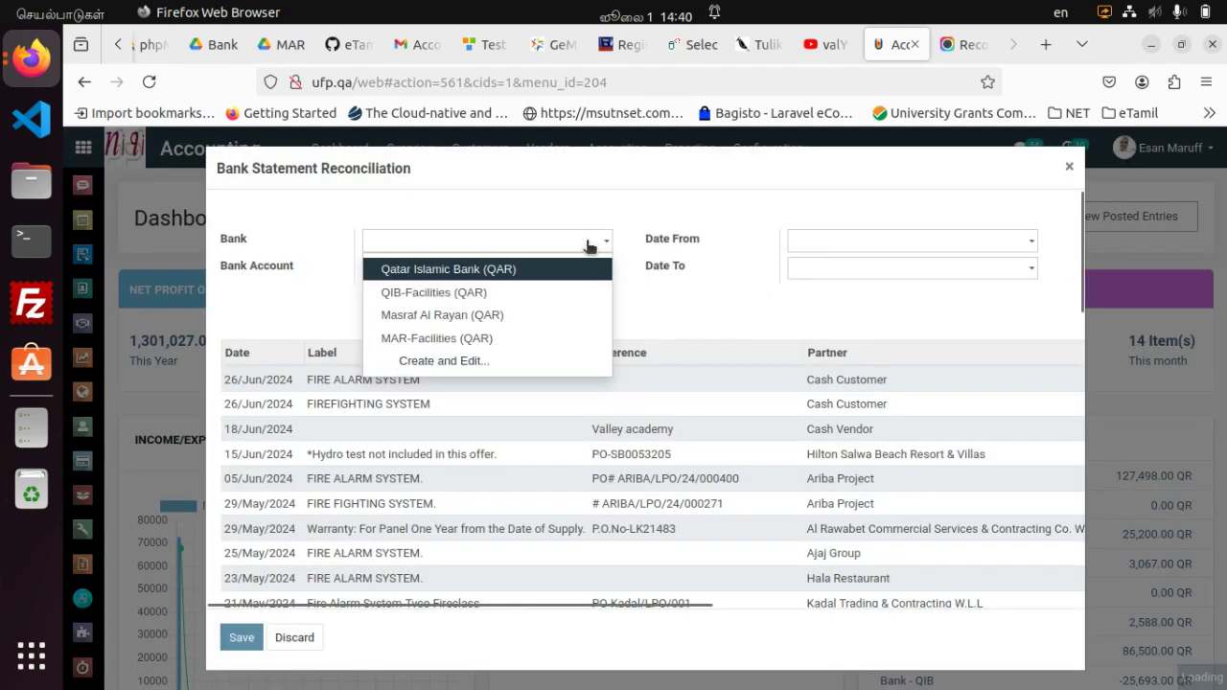
click(432, 316)
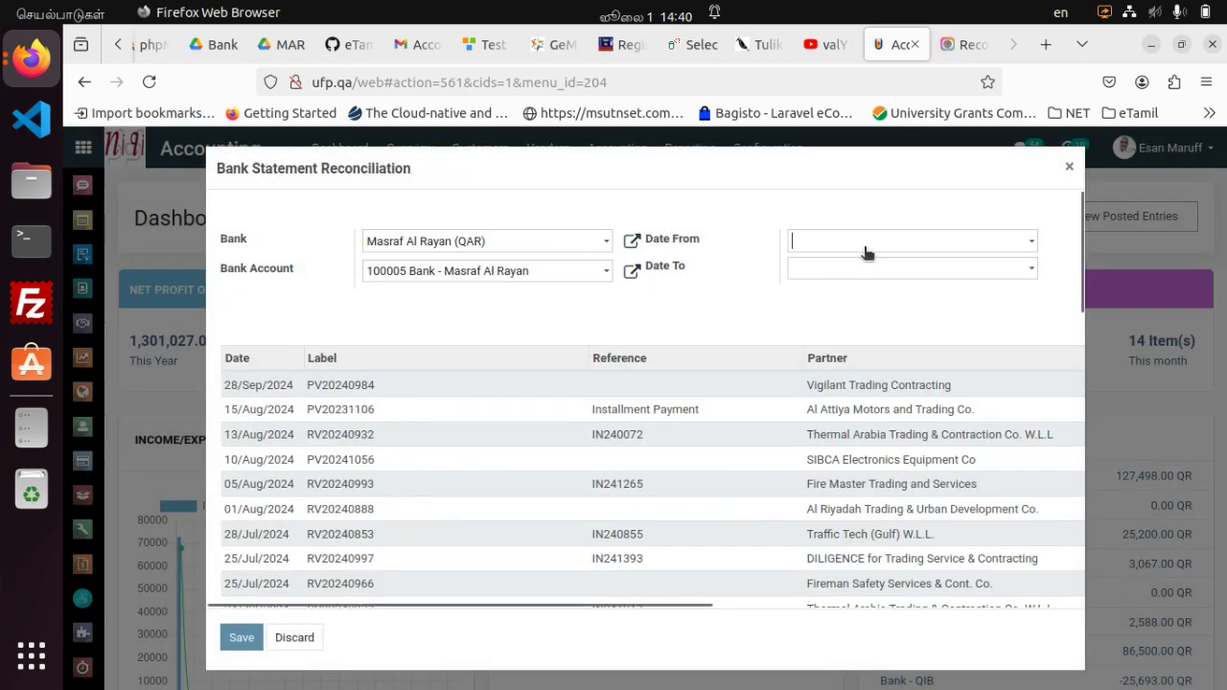
- Set the reconciliation period from 01/Oct/2023 to 31/Oct/2023 to check for remaining entries, and discard the new reconciliation
click(866, 253)
click(891, 271)
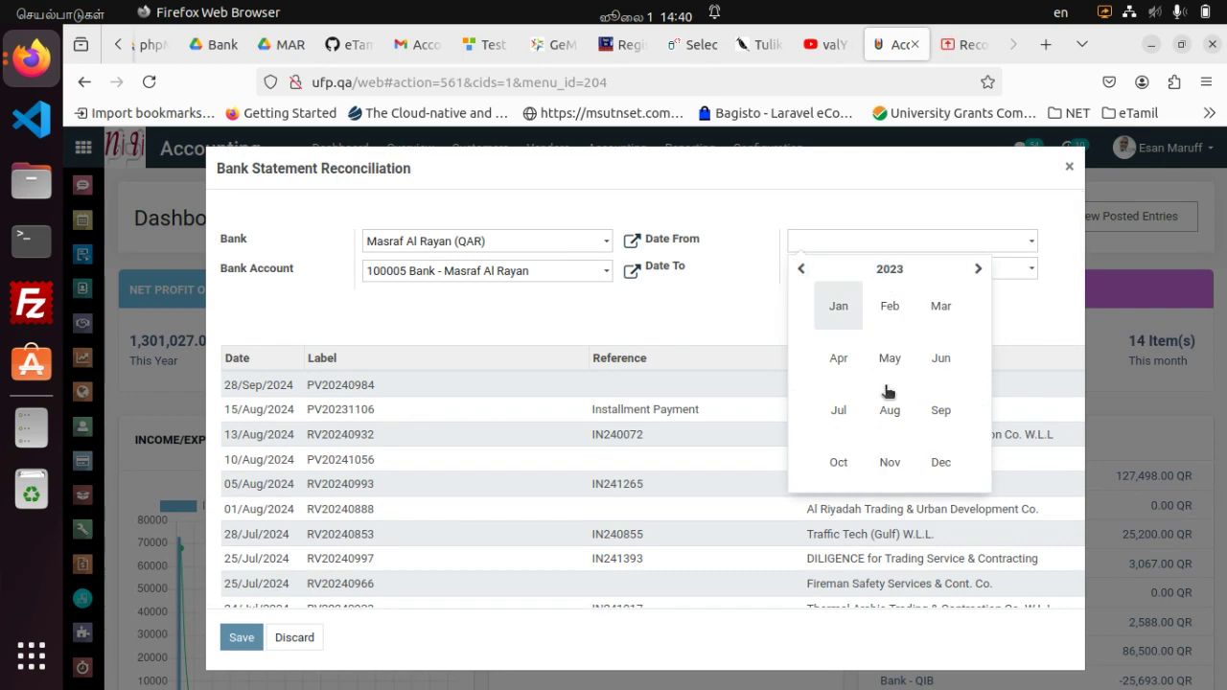
click(837, 464)
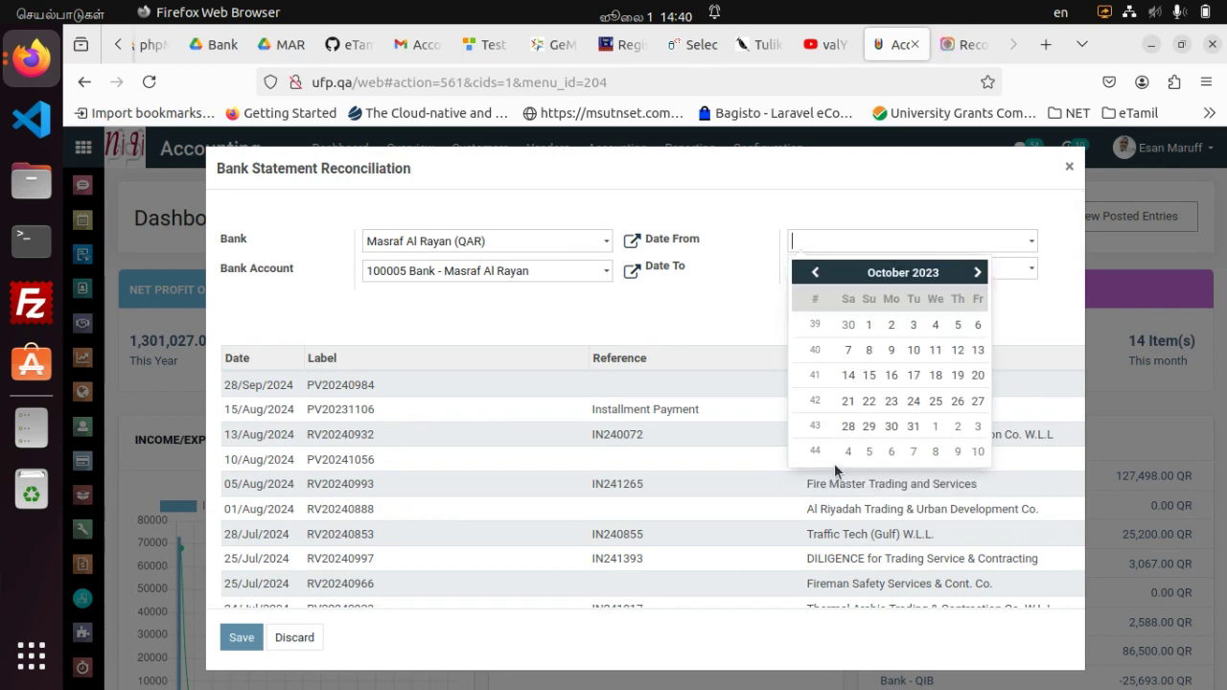
click(870, 326)
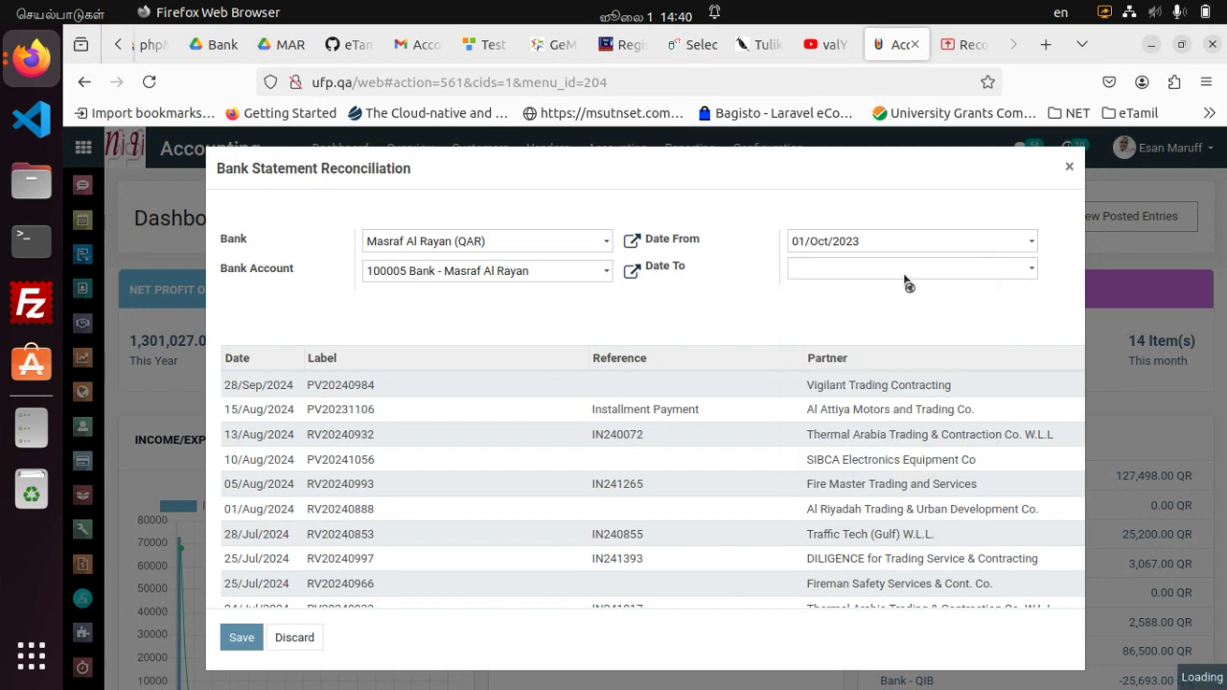
click(901, 267)
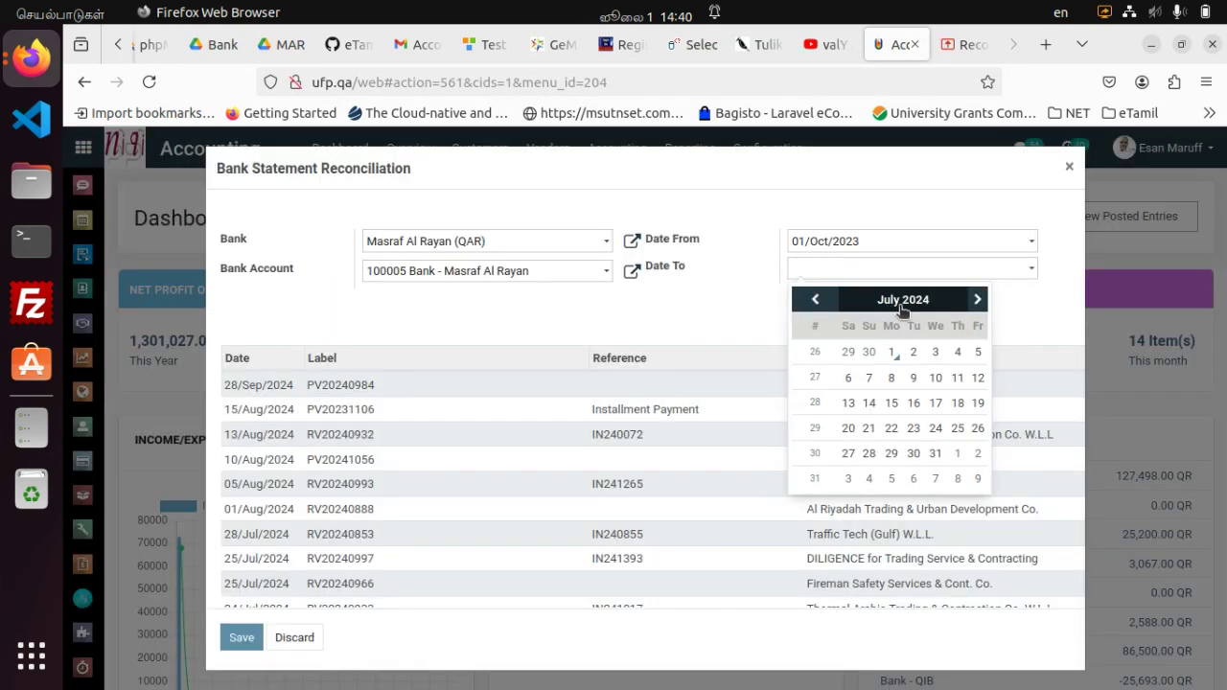
click(898, 305)
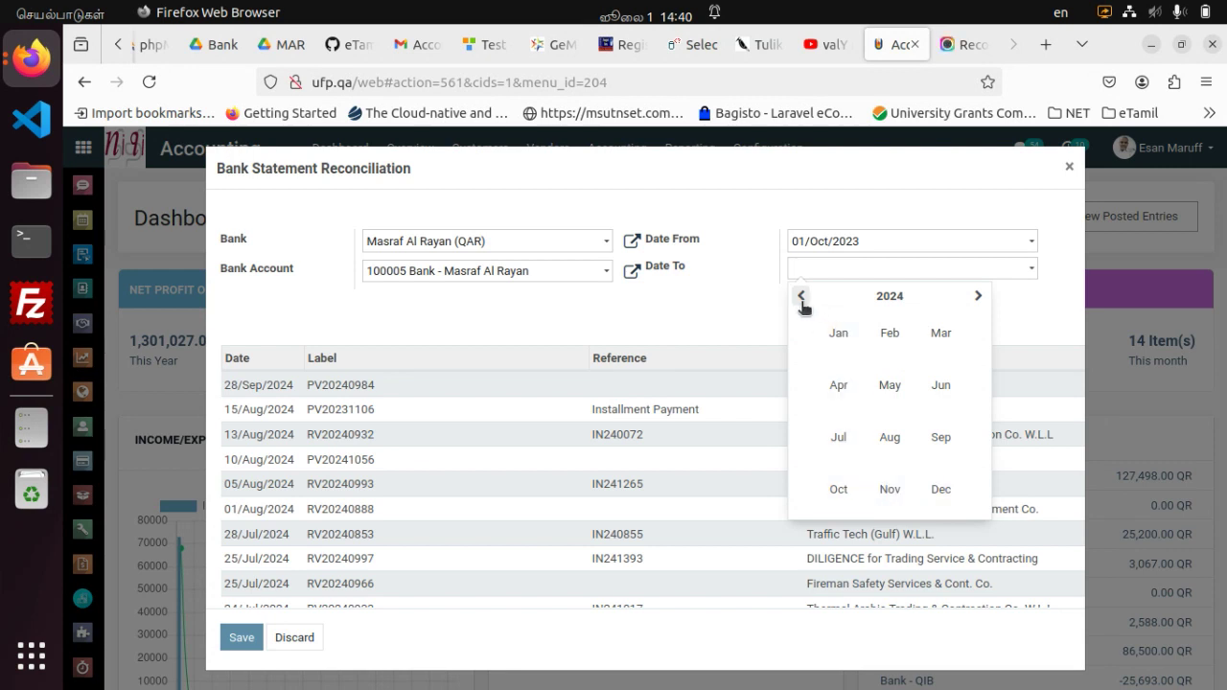
click(838, 490)
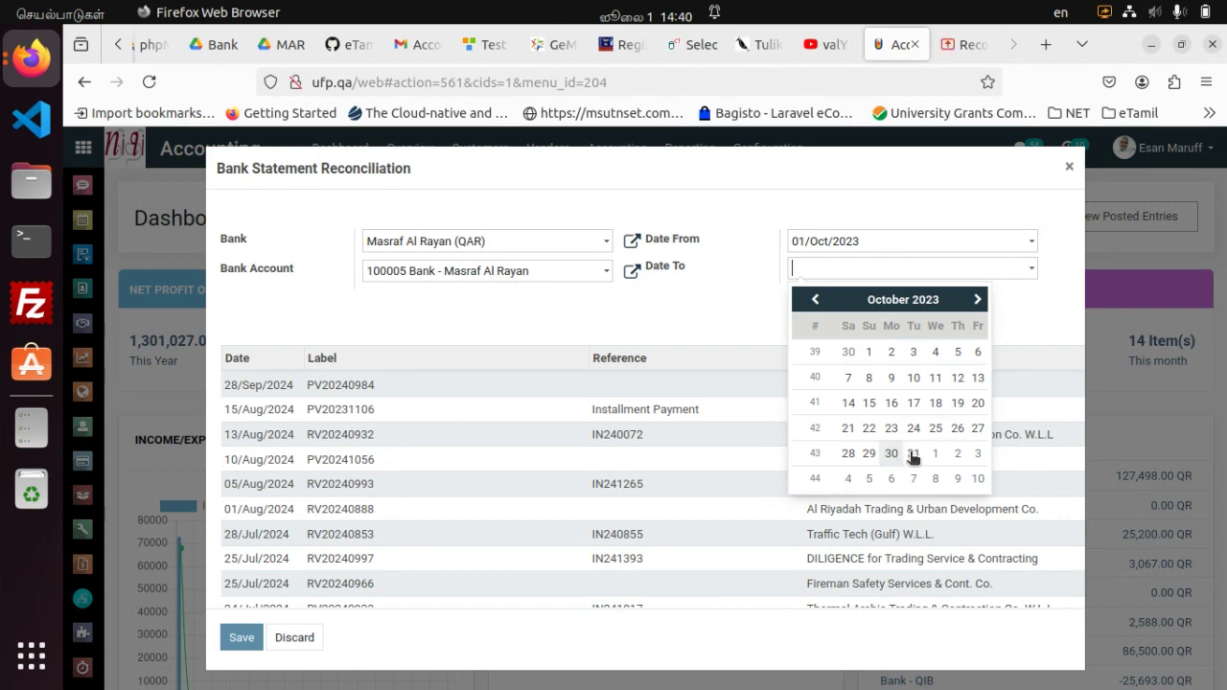
click(914, 454)
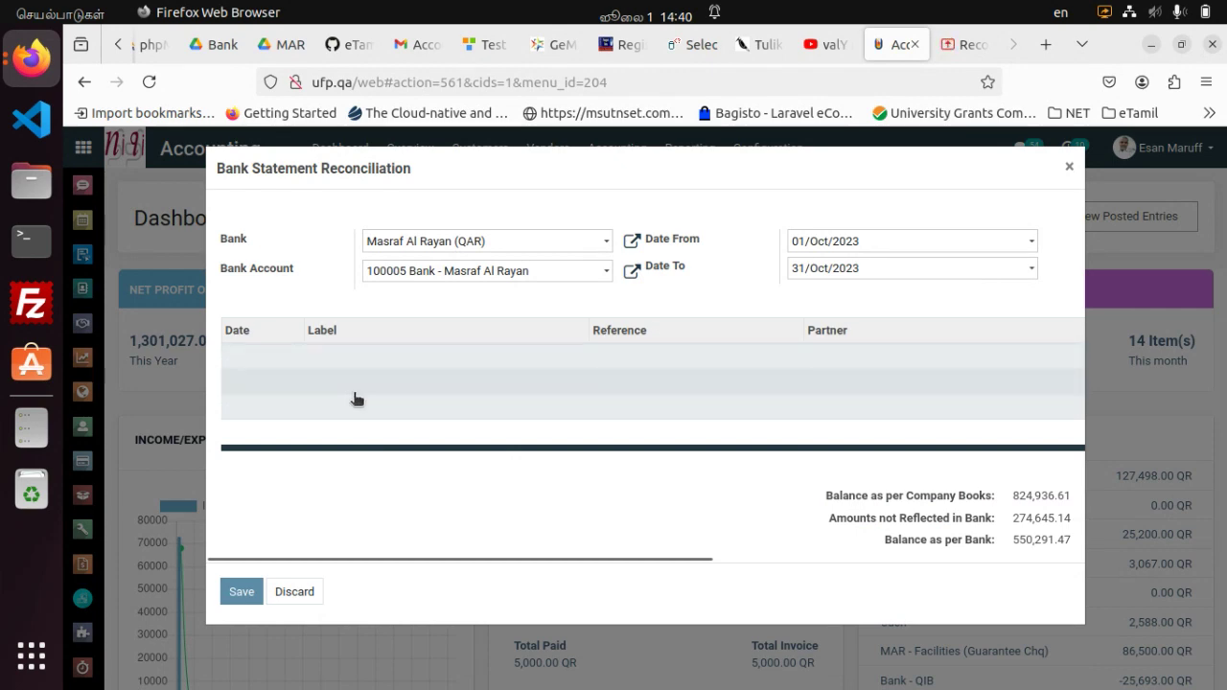
click(288, 597)
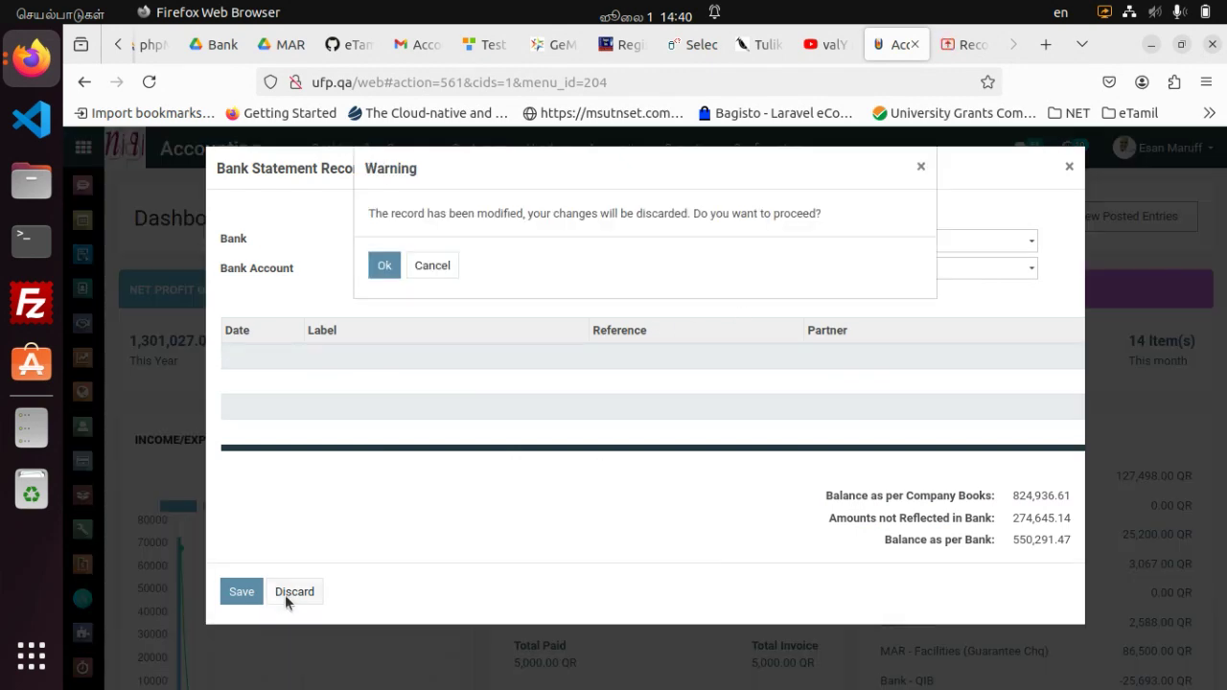
click(386, 272)
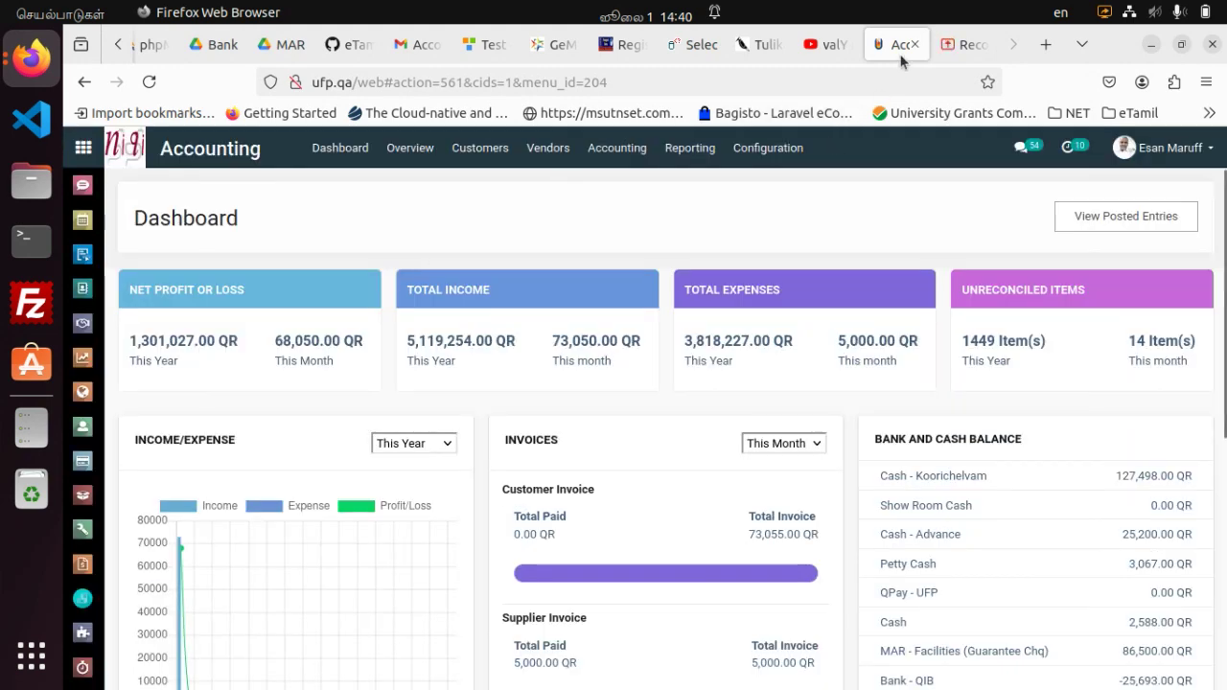
click(958, 45)
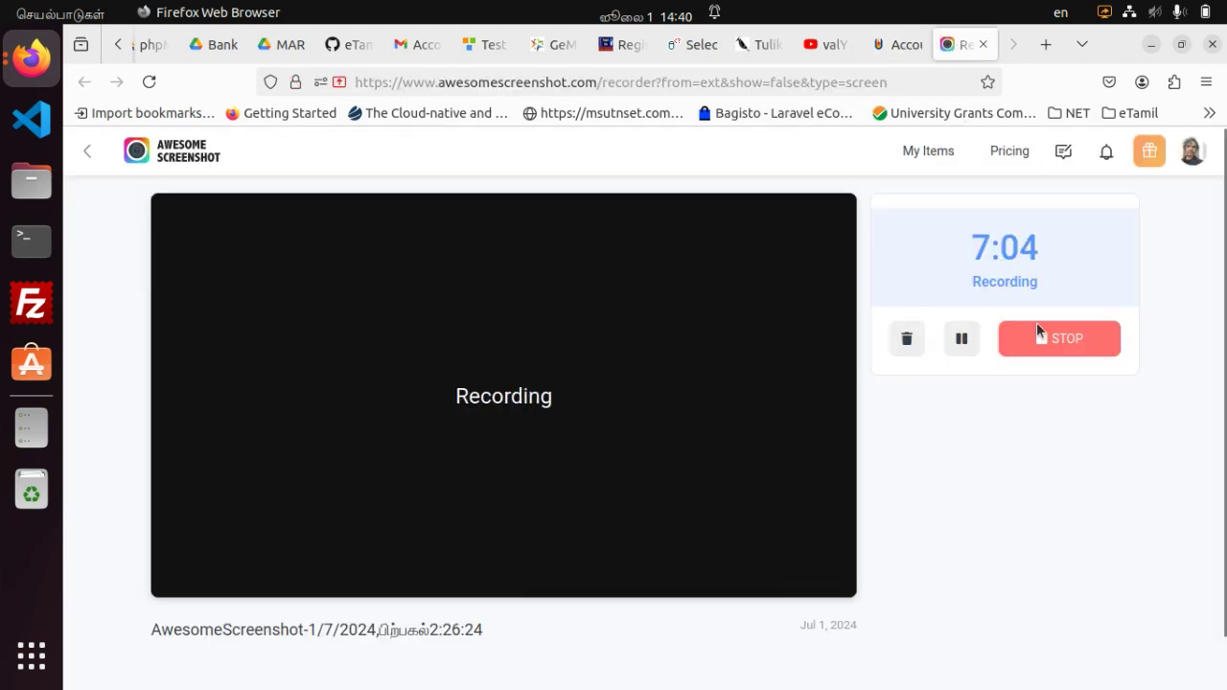